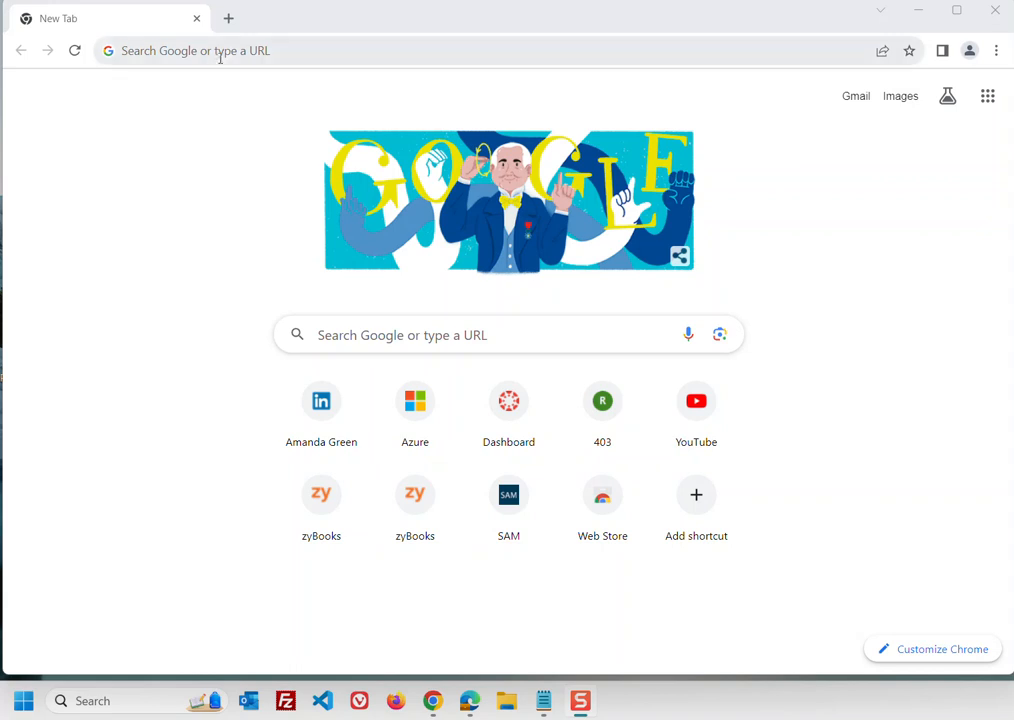
Step: Search the web for filezilla and open the FileZilla project homepage from the results
left_click(227, 53)
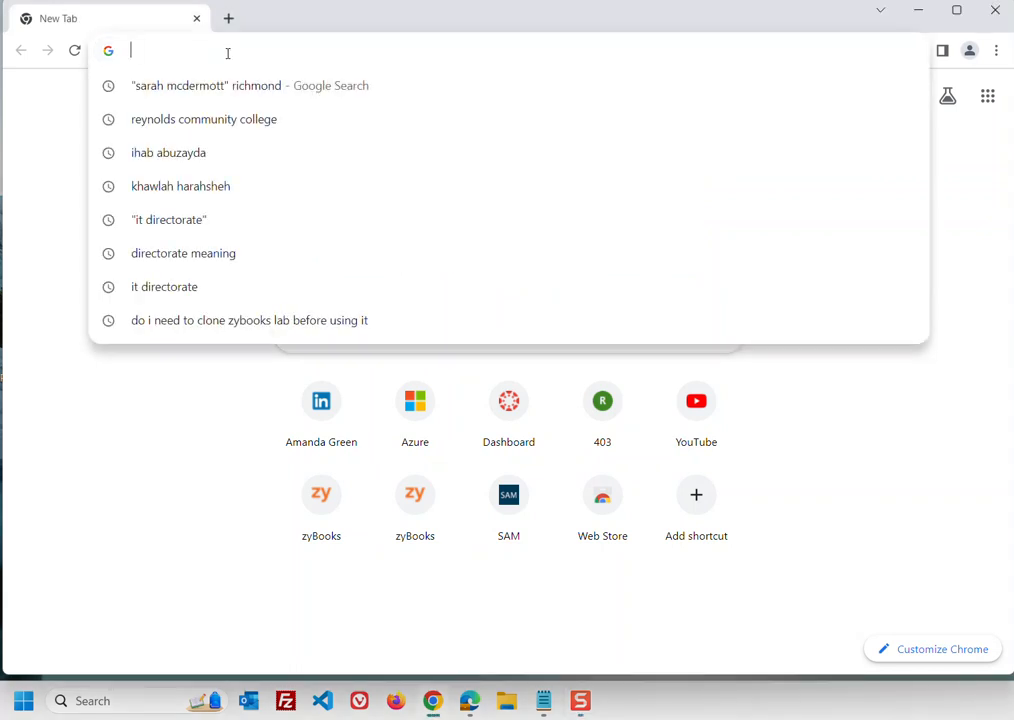
type("file")
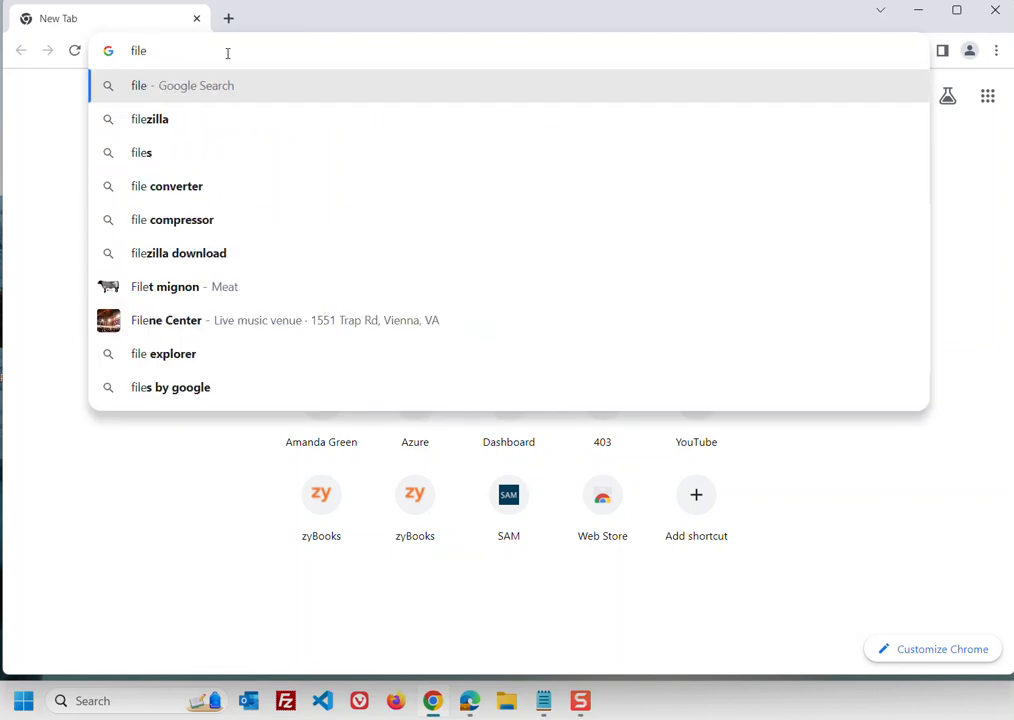
key("Down")
key("Return")
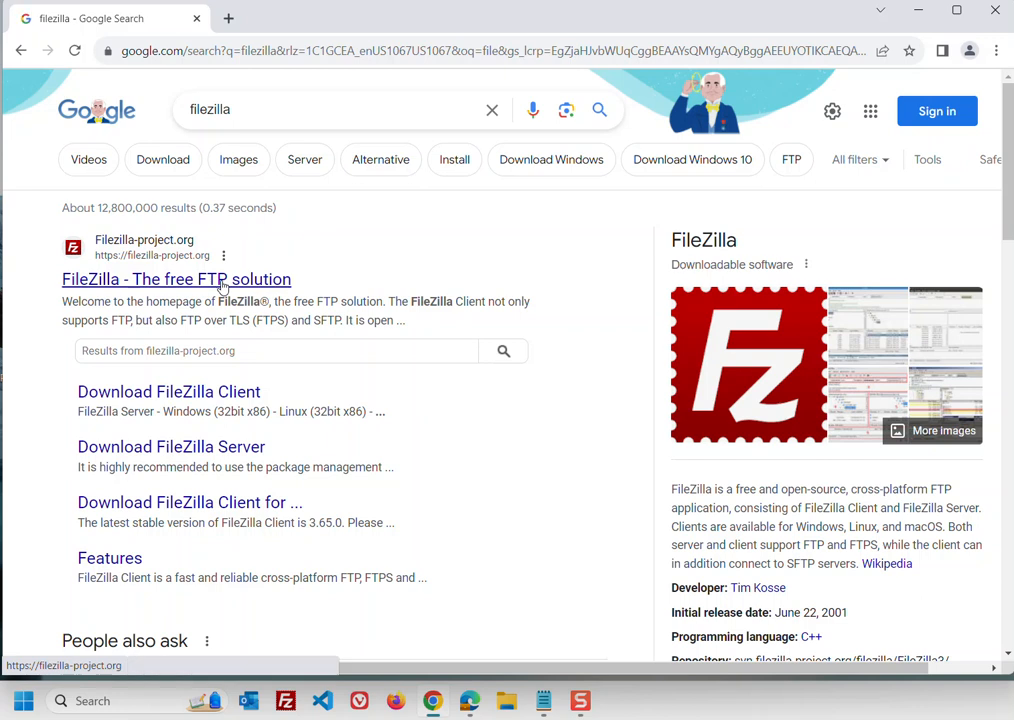
left_click(220, 280)
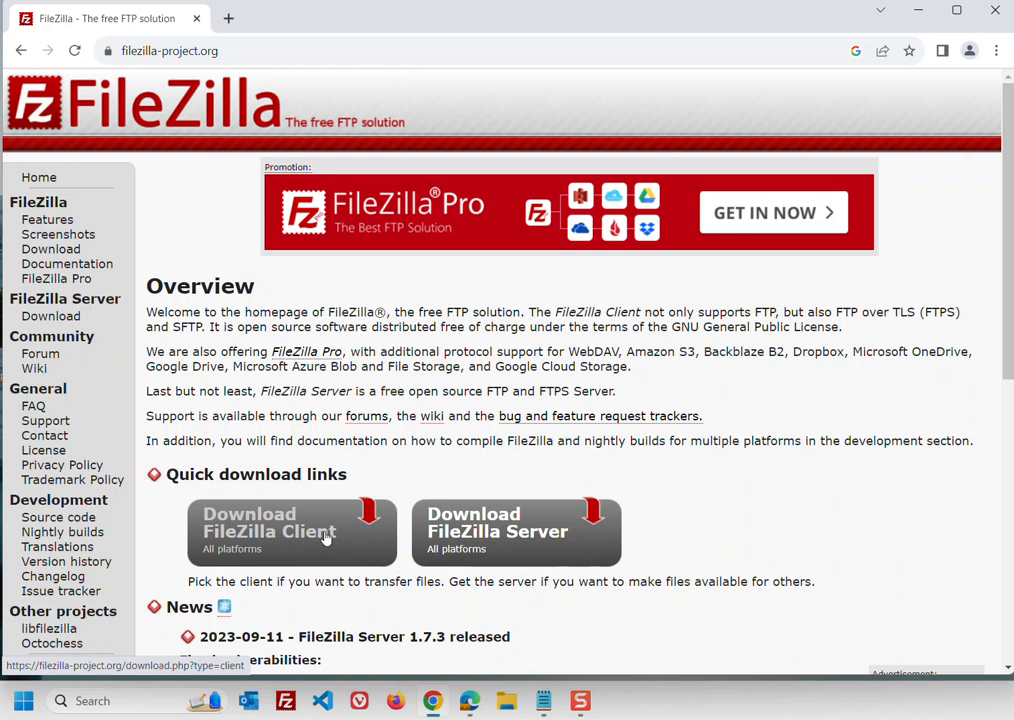
Step: Return to the results, search for "filezilla mac download" and open the Download FileZilla Client for macOS page
left_click(21, 50)
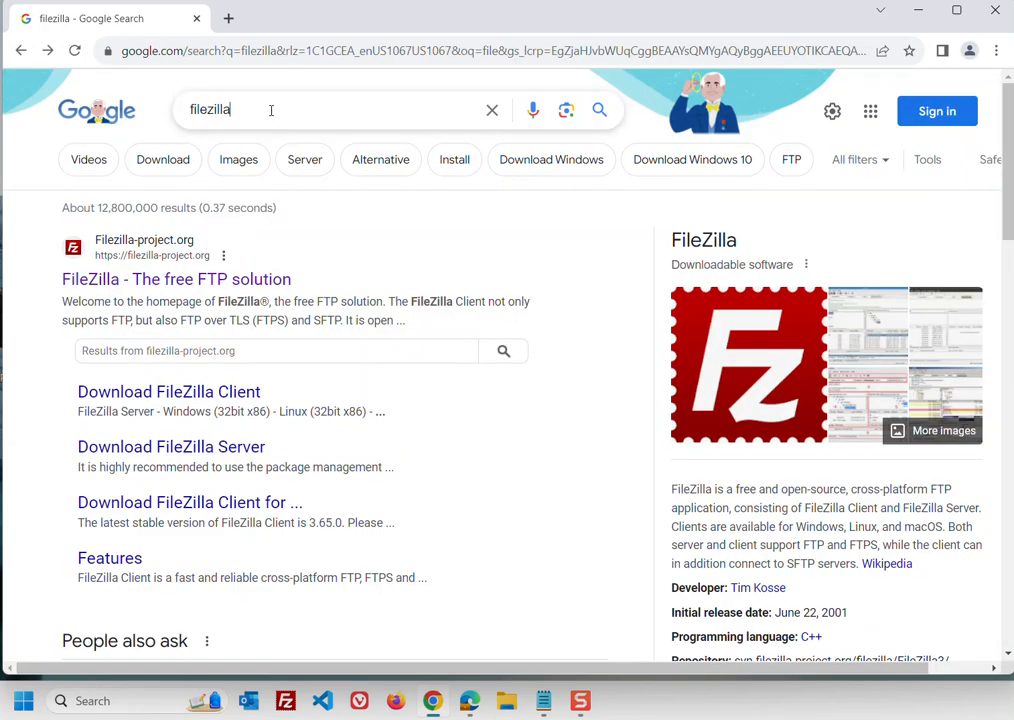
left_click(271, 111)
type("mac")
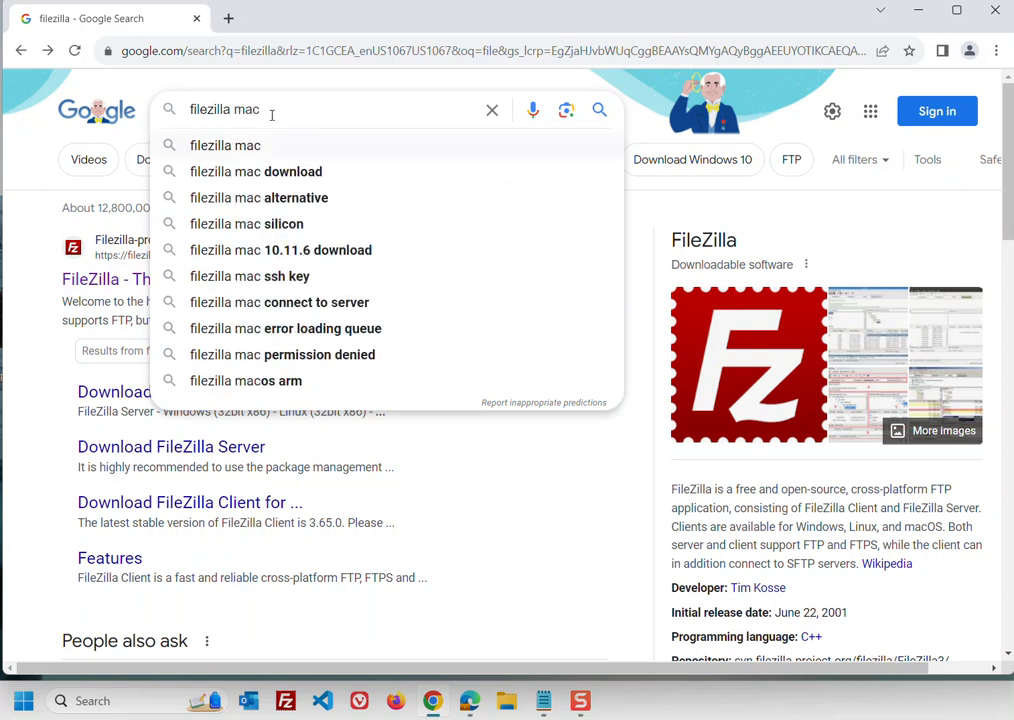
key("Down")
key("Return")
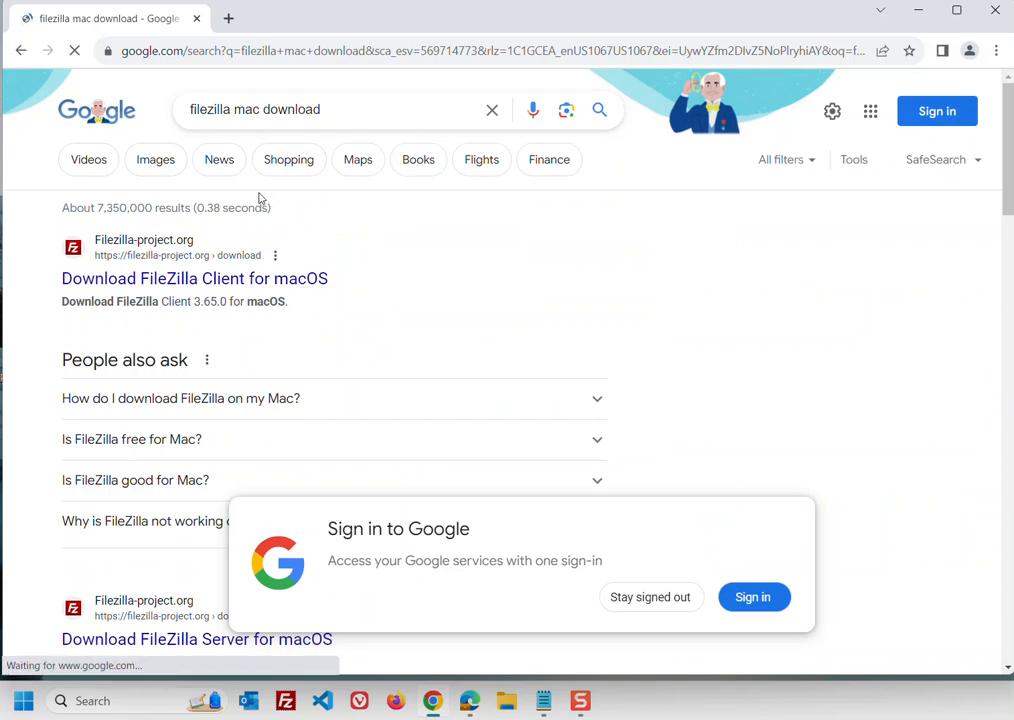
left_click(322, 281)
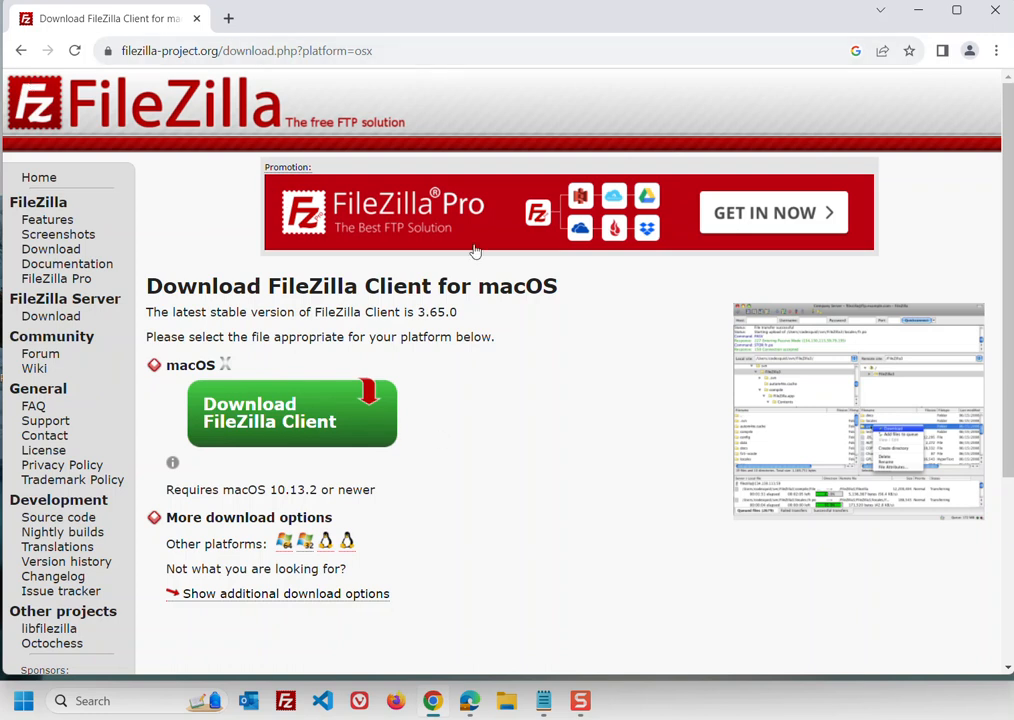
Step: Switch to FileZilla and set the connection host to dotnet.reynolds.edu
left_click(286, 702)
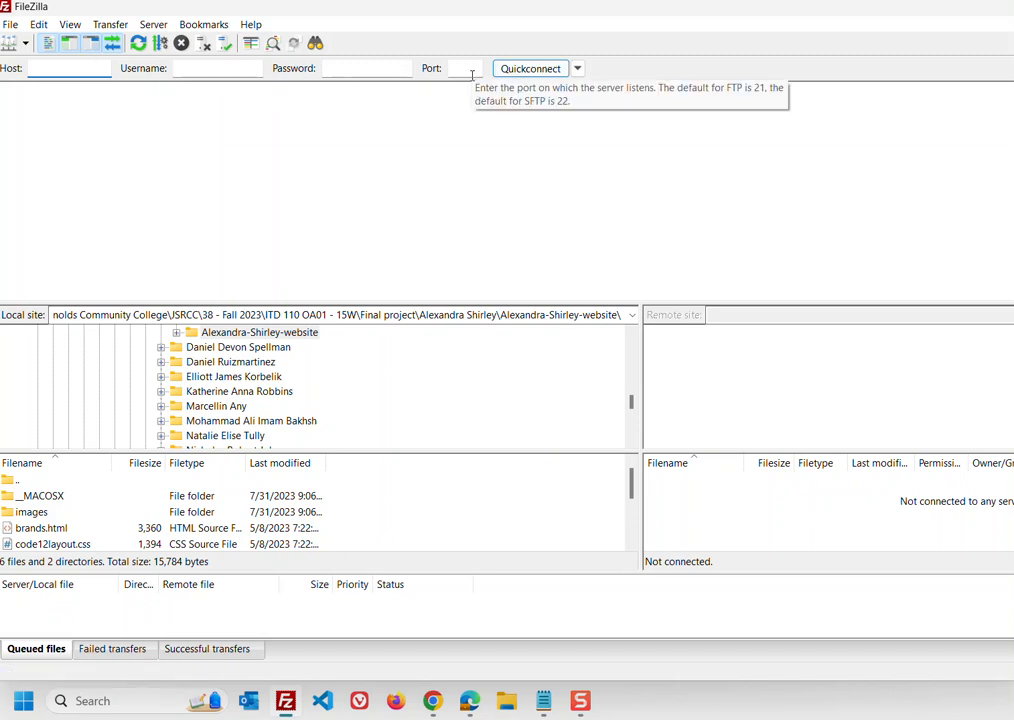
scroll(352, 374, "up", 15)
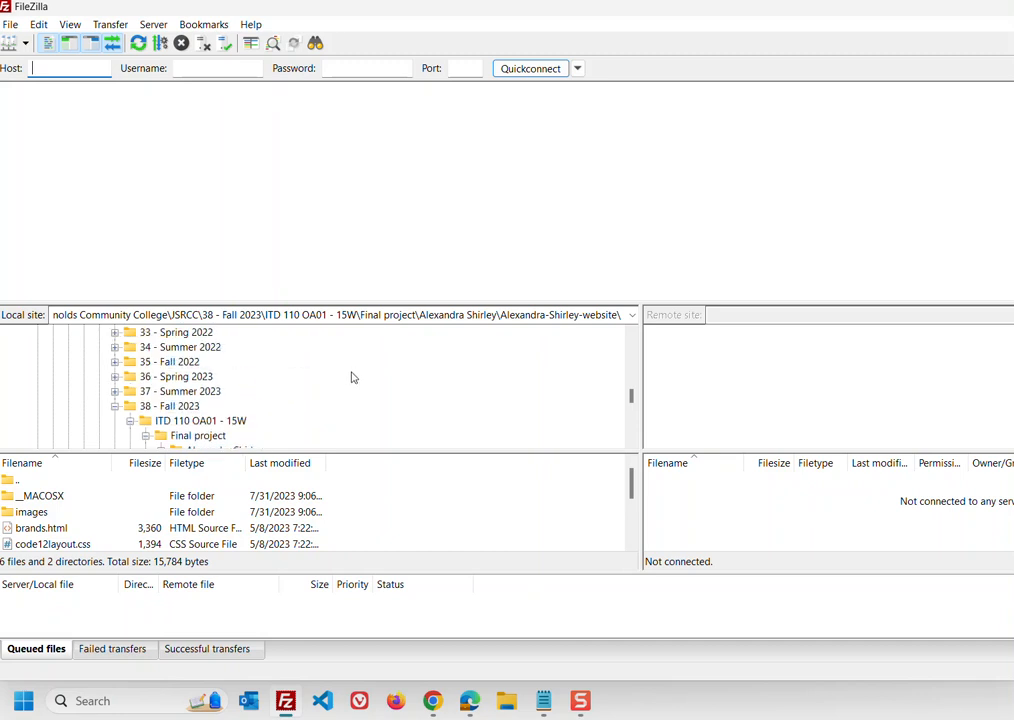
scroll(352, 374, "up", 10)
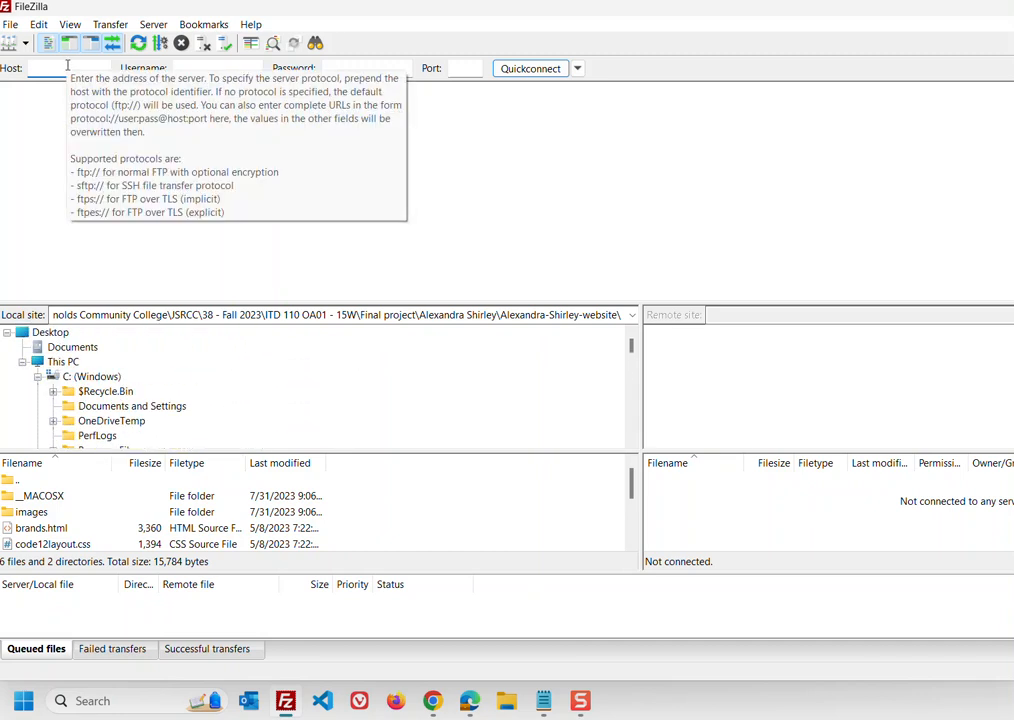
type("dotnet.rey")
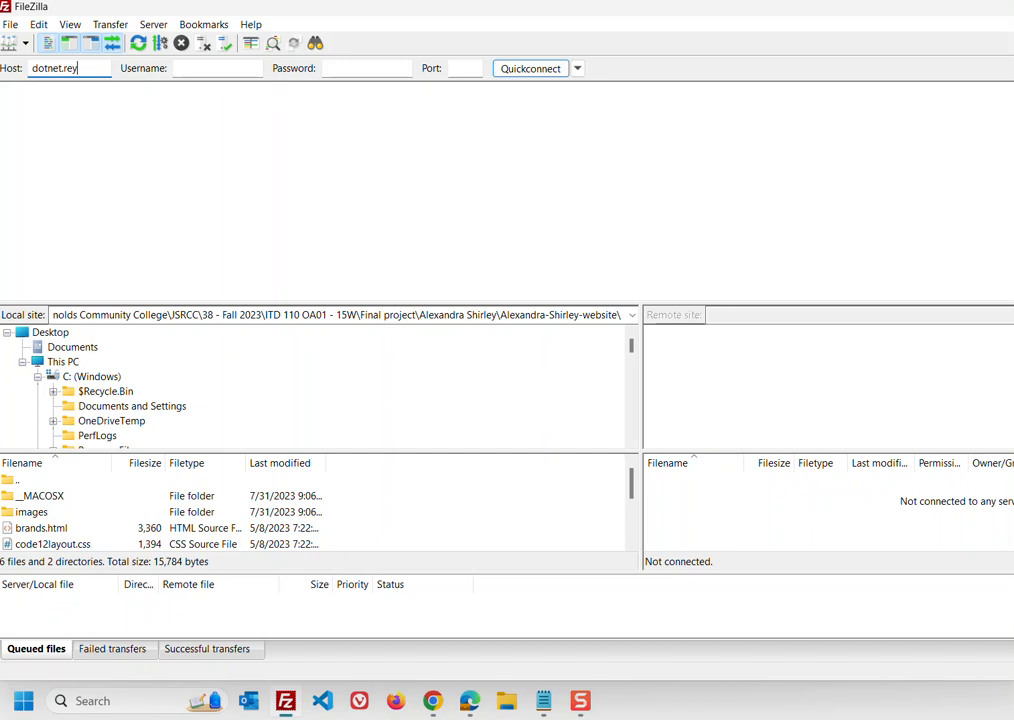
type("nolds.edu")
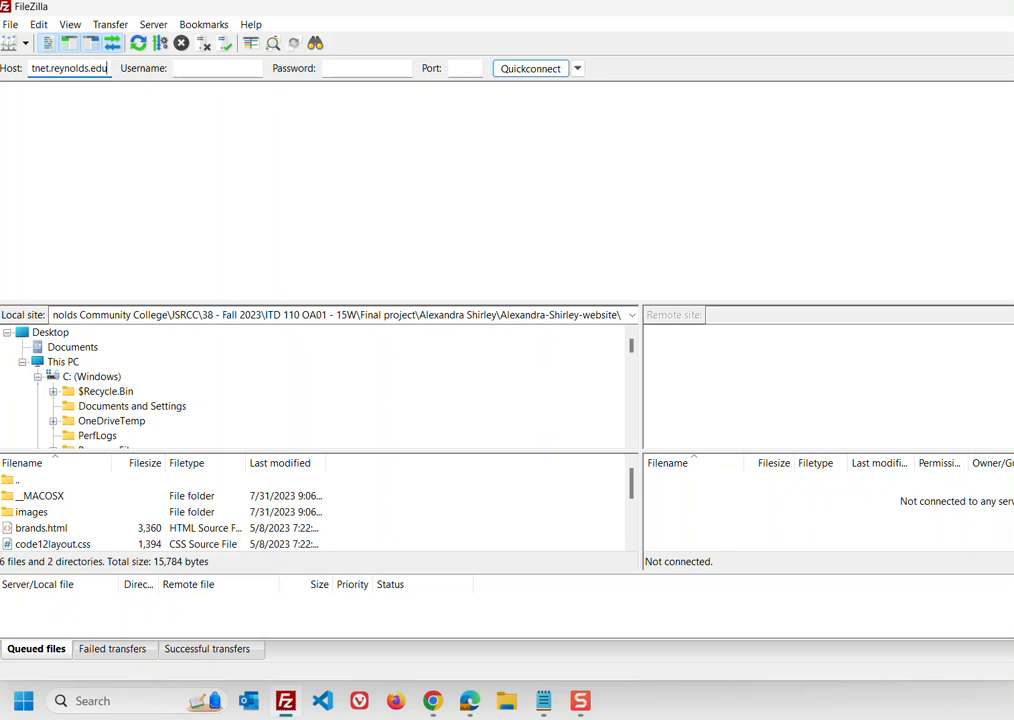
Step: Check the open Notepad notes for the username needed for the server connection
left_click(183, 68)
left_click(545, 705)
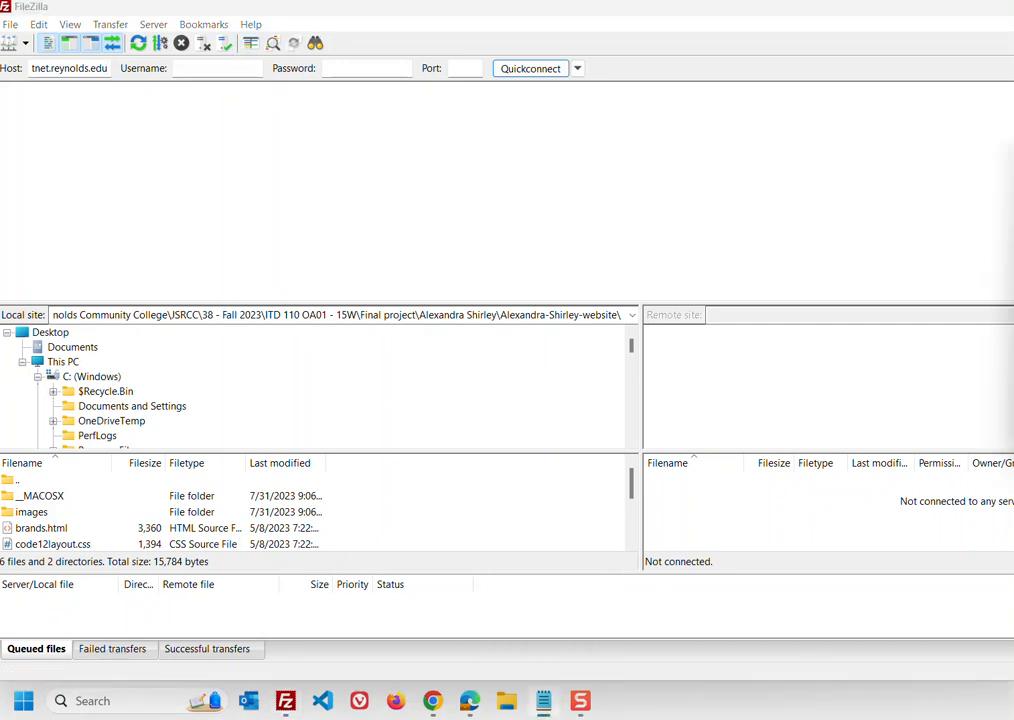
left_click(211, 66)
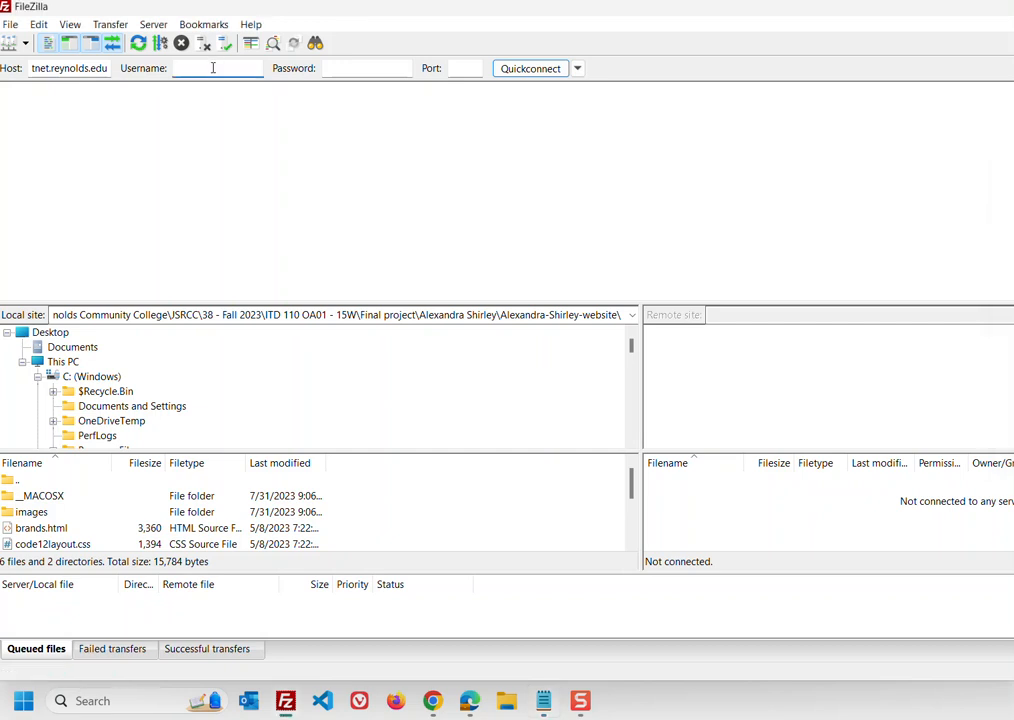
key("alt+Tab")
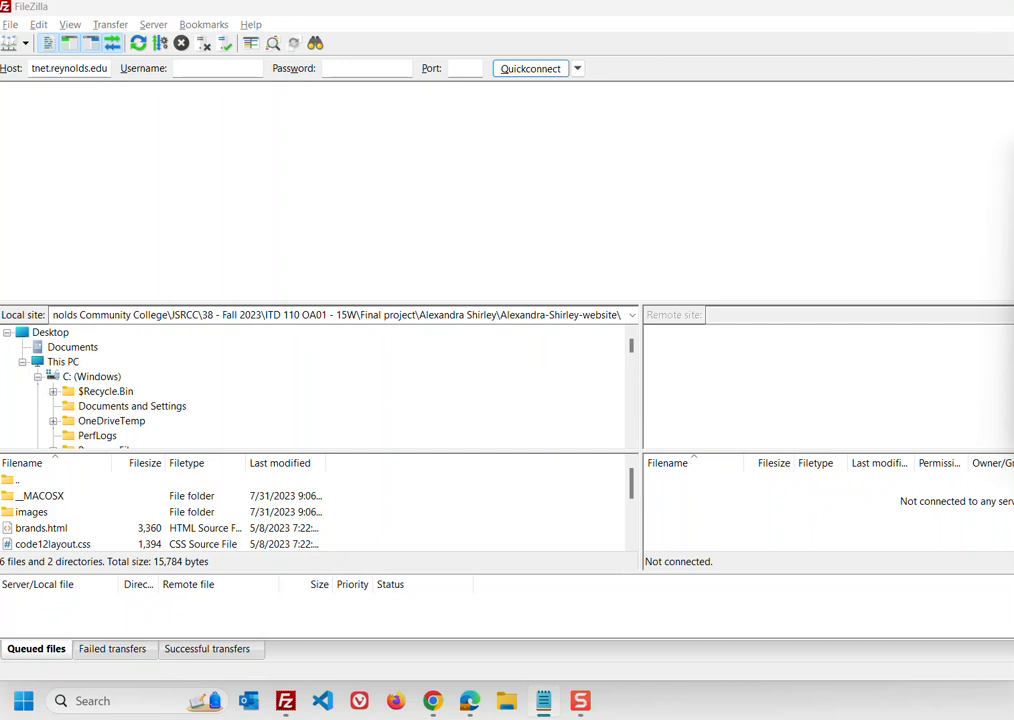
Step: Restore the FileZilla window from its maximized size, then move and resize it so the whole window fits on screen
key("super+Down")
left_click_drag(416, 17, 188, 21)
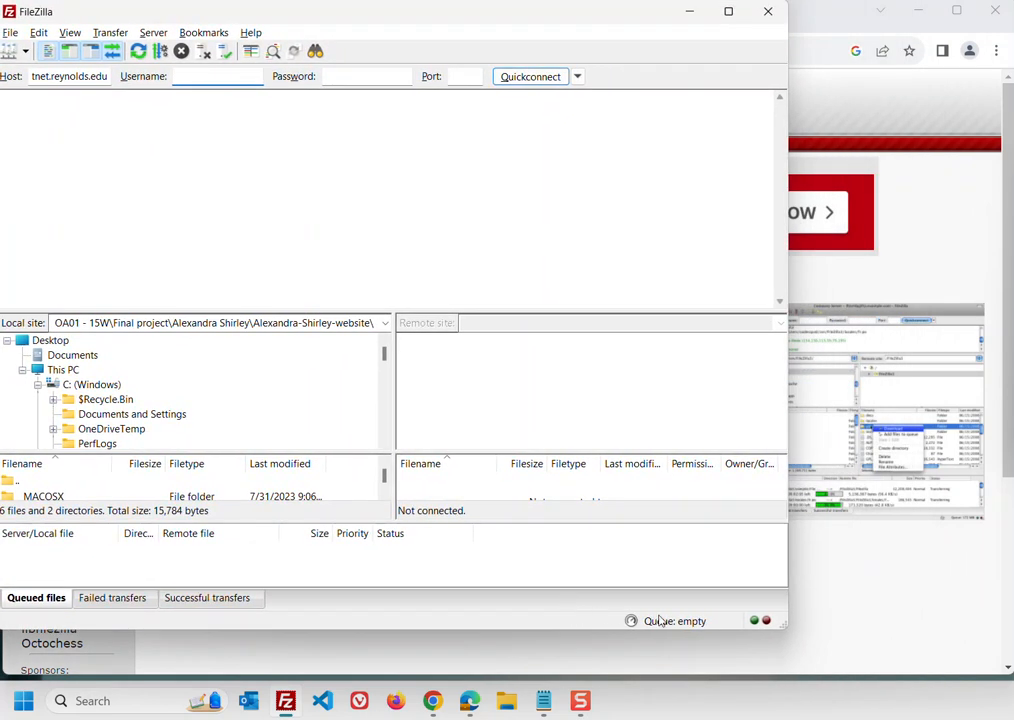
left_click_drag(787, 628, 1005, 676)
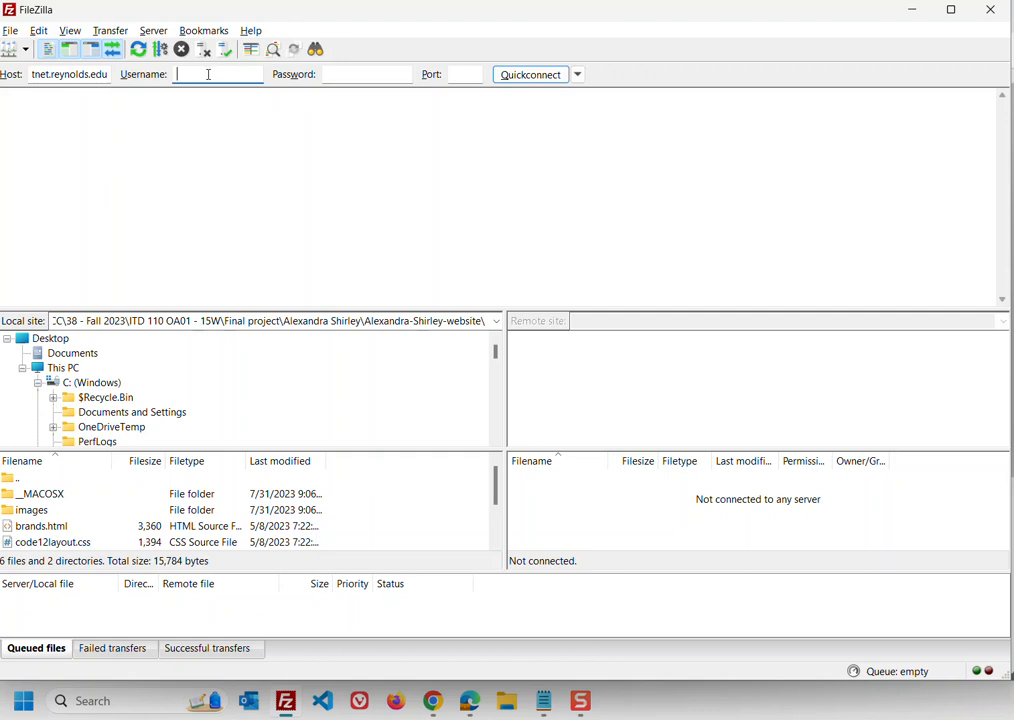
left_click_drag(275, 14, 281, 14)
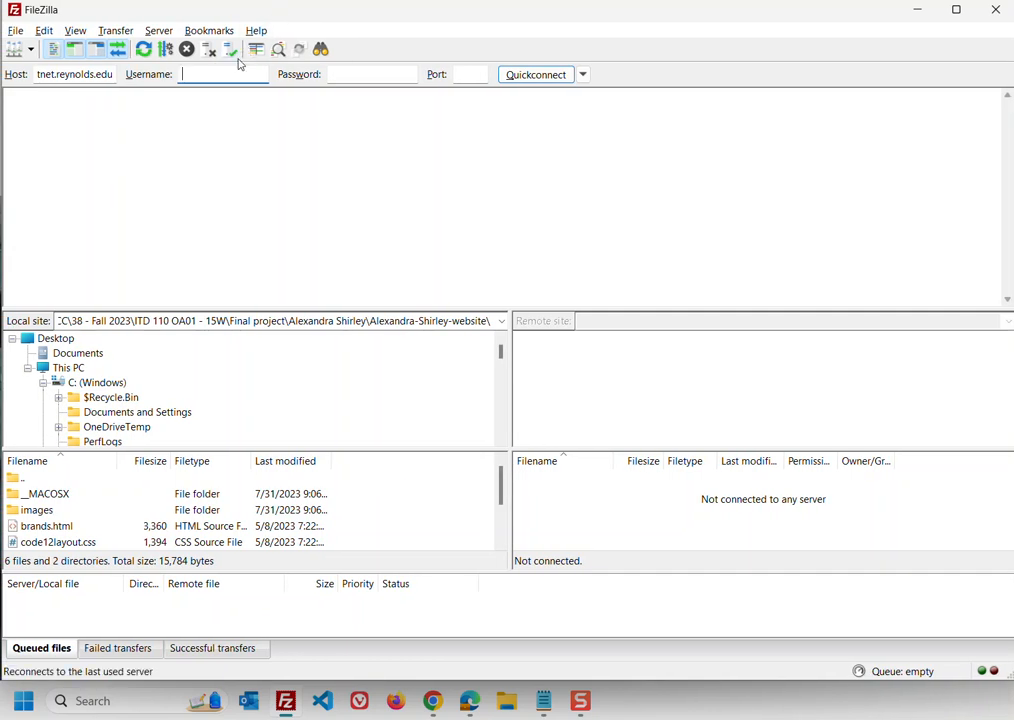
Step: Connect to the server with username ITD212_21, the account password and port 22, and shrink the message log to enlarge the file panes
type("l")
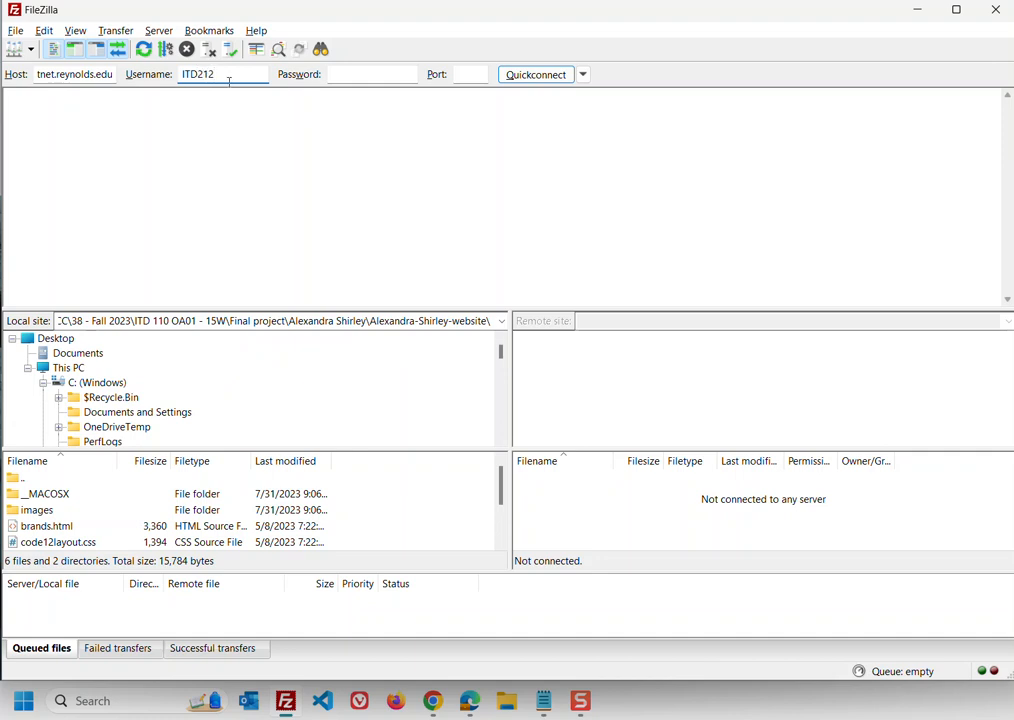
type("_21")
left_click(371, 74)
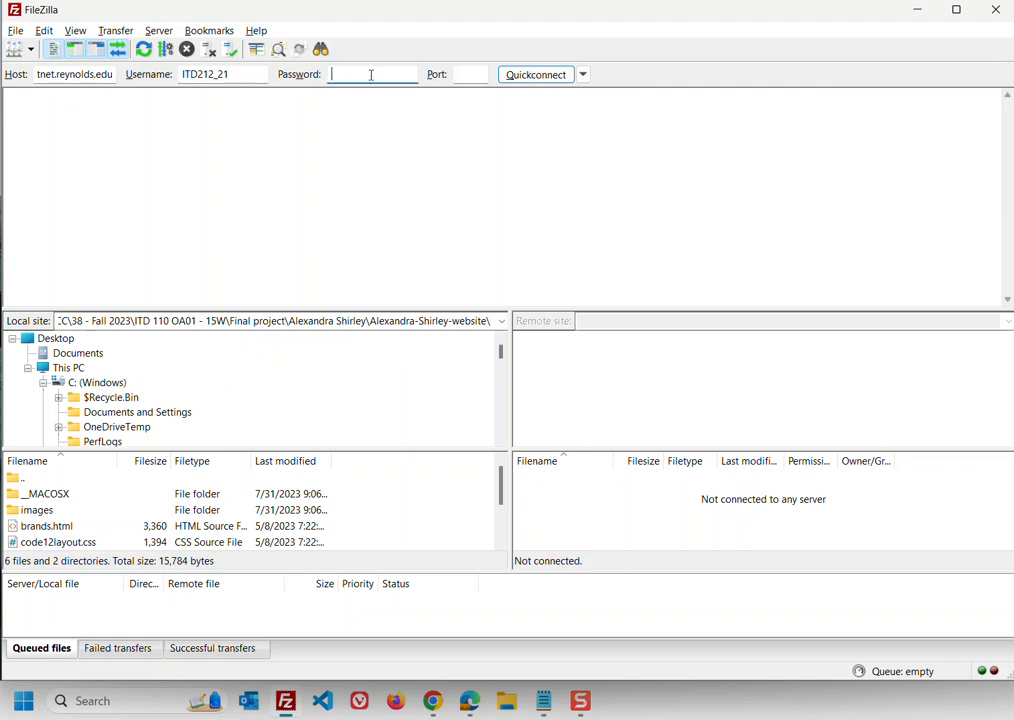
type("••••••••")
key("Tab")
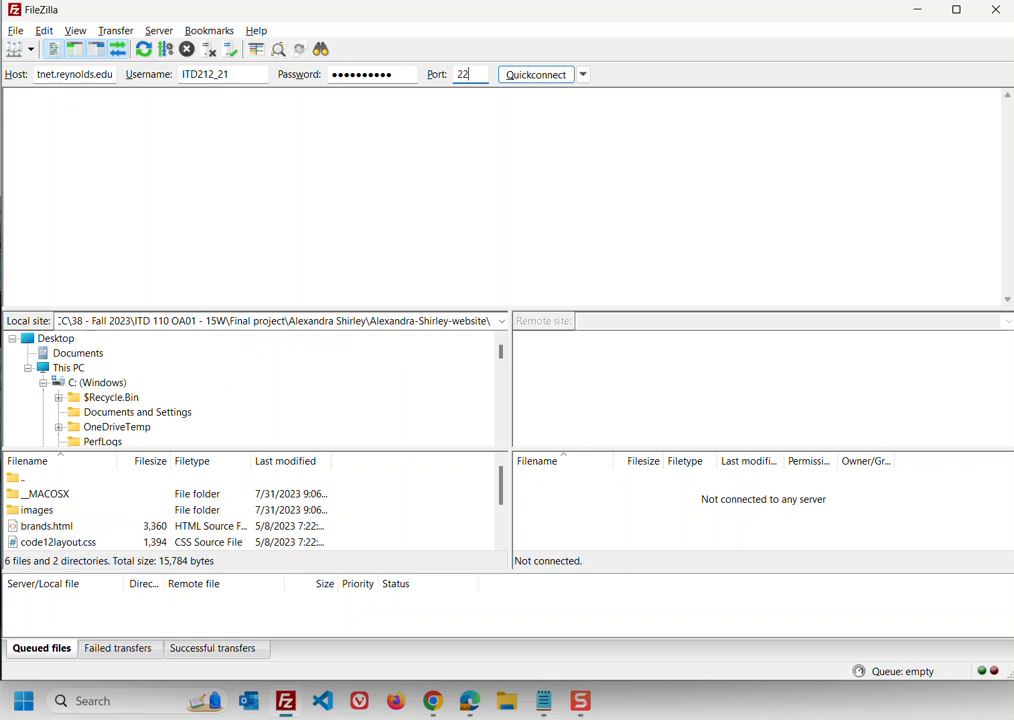
left_click(538, 76)
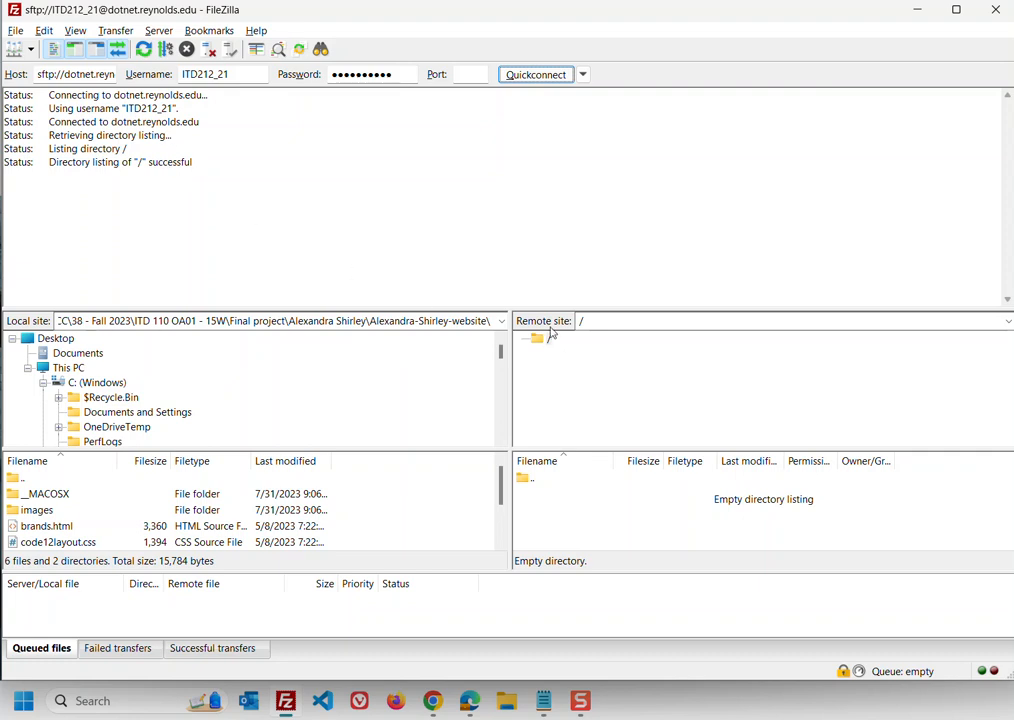
left_click_drag(552, 308, 551, 241)
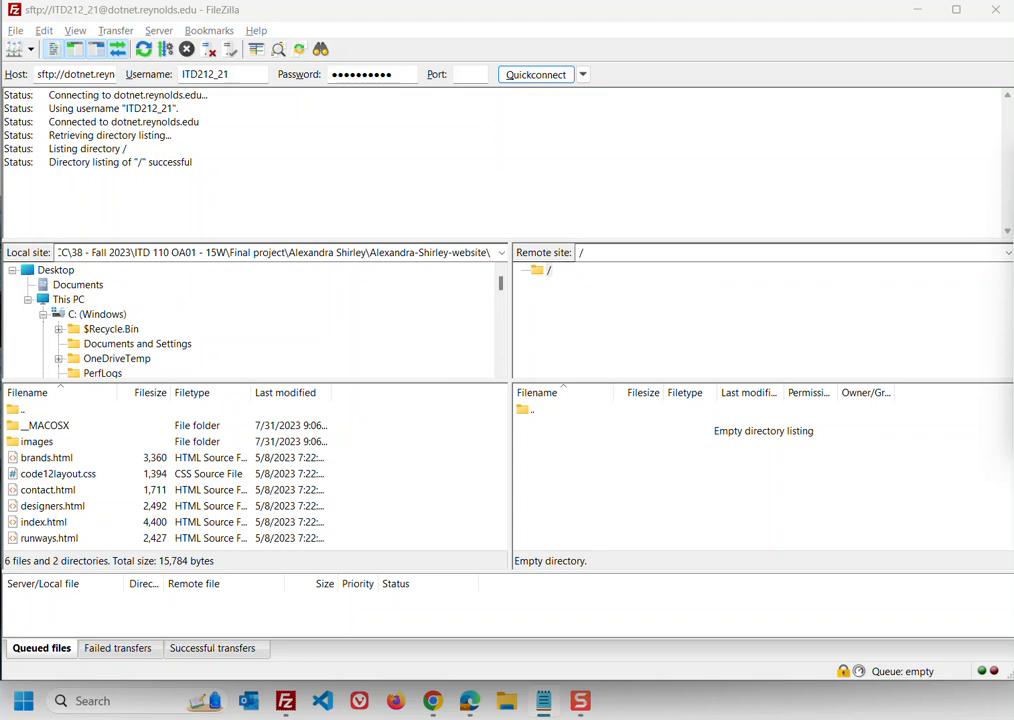
Step: Switch to Chrome and load the site address dotnet.reynolds.edu/ITD212/ITD212_21
left_click(445, 704)
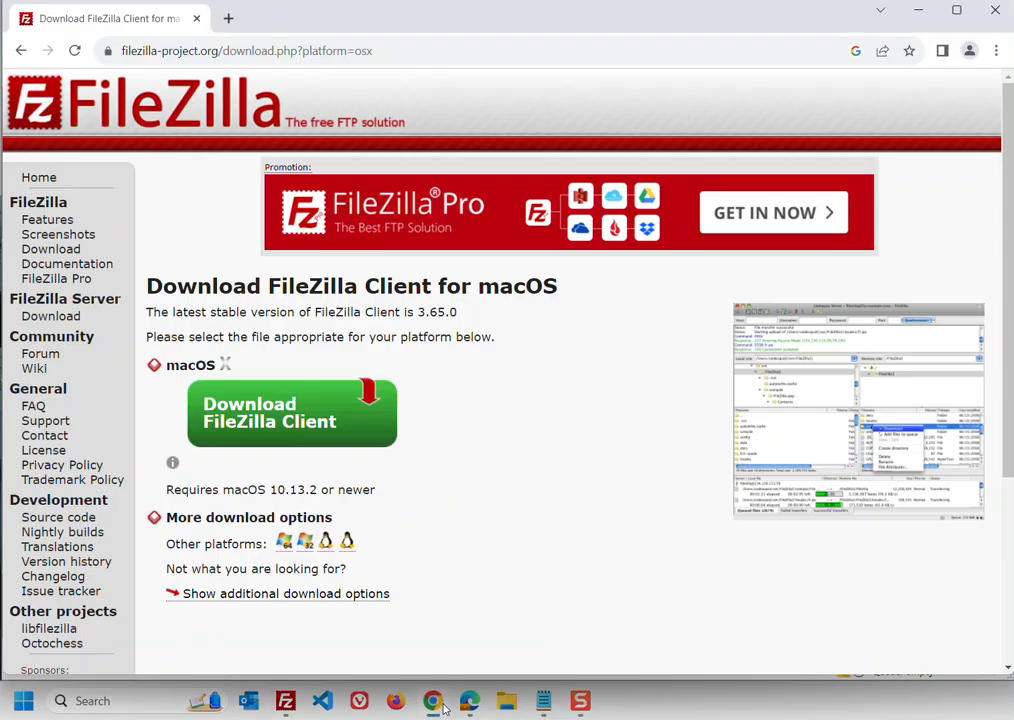
left_click(325, 55)
type("dotnet.reynolds.edu/ITD212/ITD212_21")
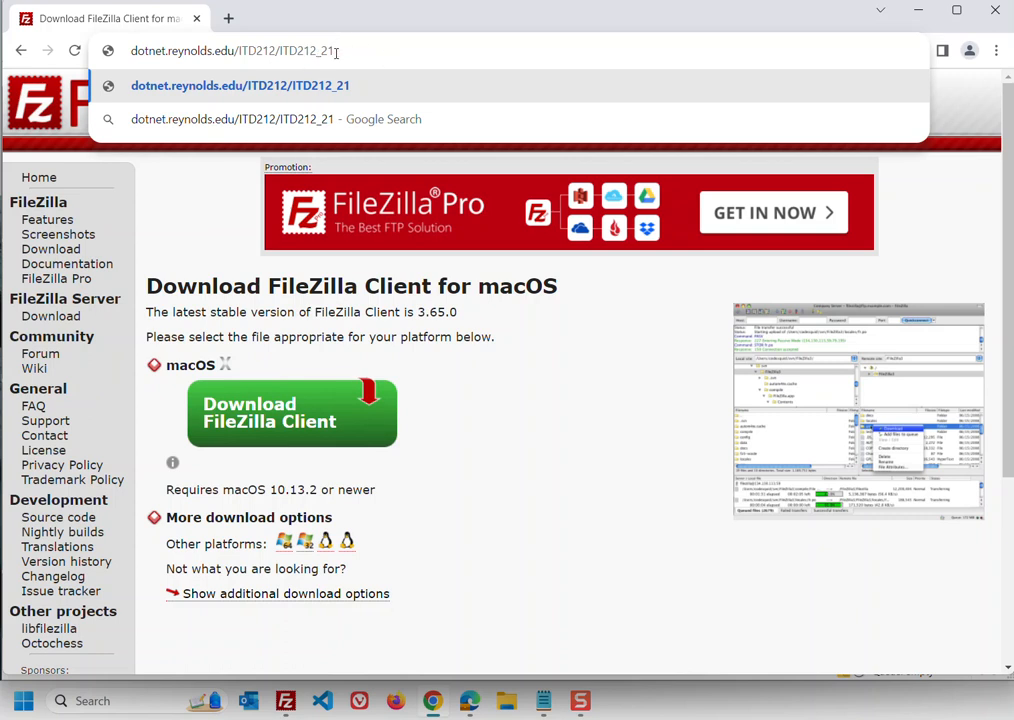
left_click_drag(280, 50, 378, 54)
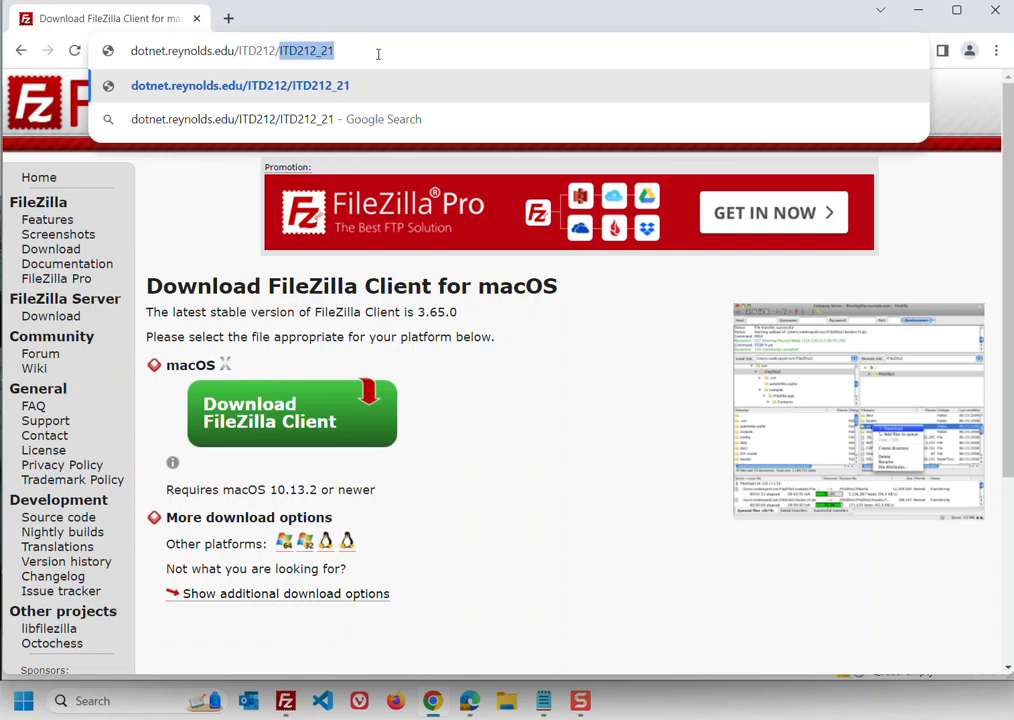
left_click(378, 85)
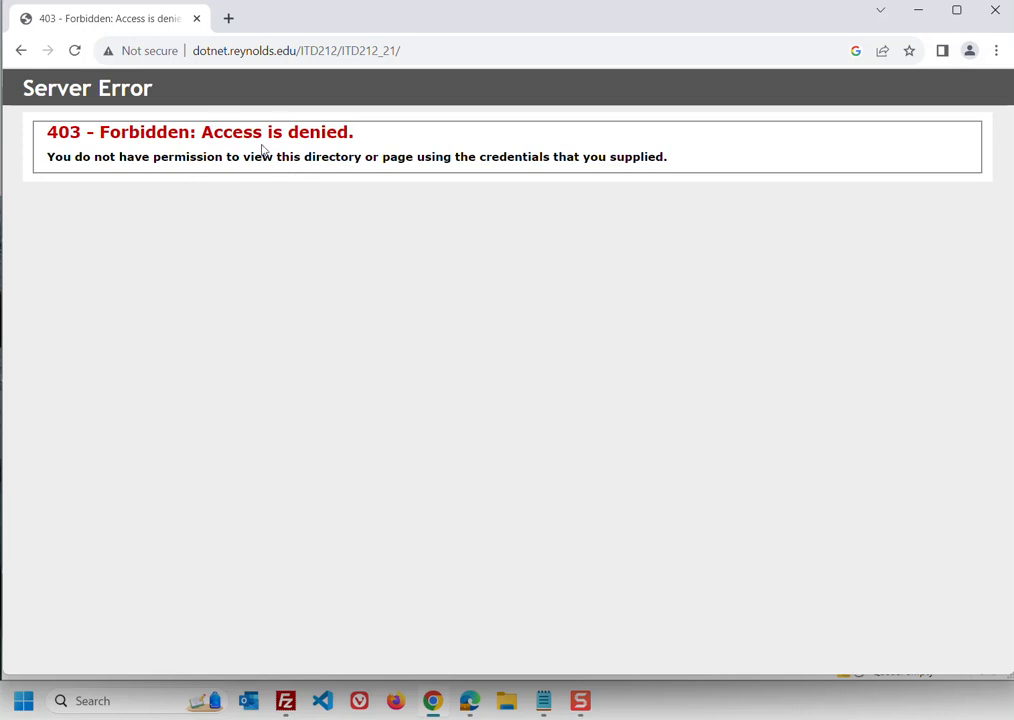
Step: Switch back to FileZilla and browse the local OneDrive - J. Sargeant Reynolds Community College folder
left_click(286, 702)
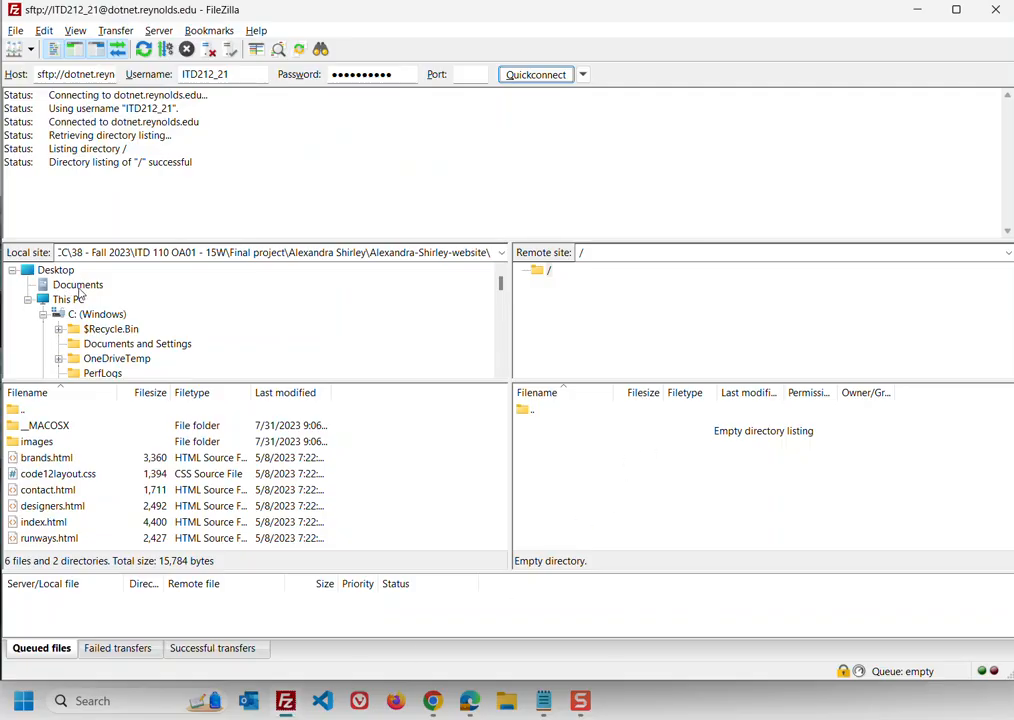
left_click(81, 287)
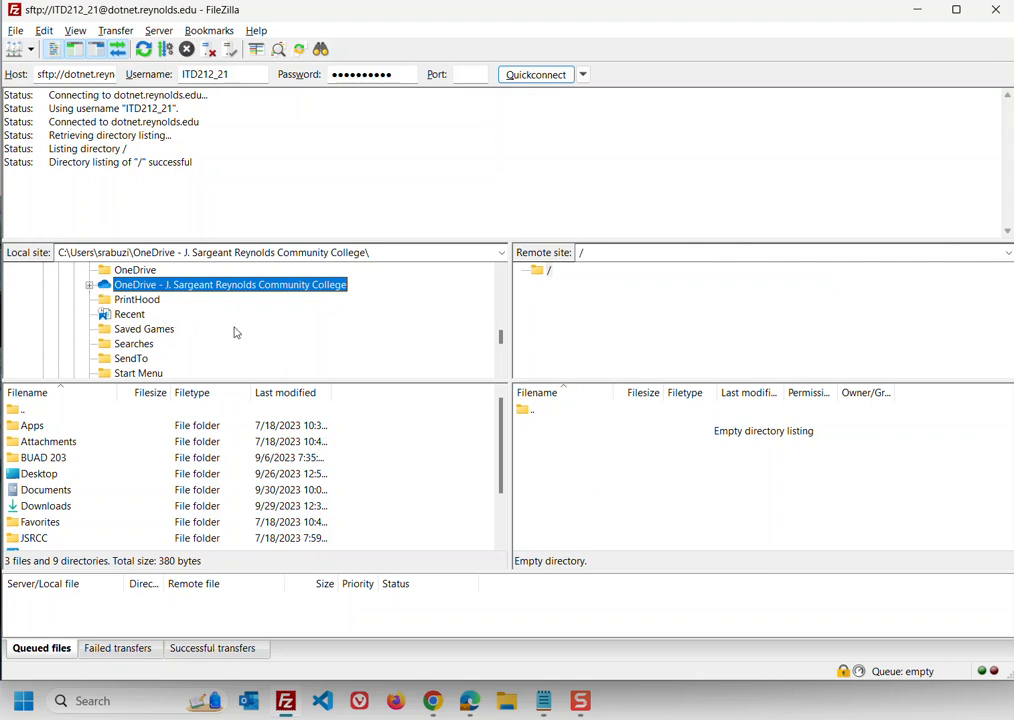
left_click_drag(503, 341, 508, 352)
left_click_drag(508, 342, 508, 309)
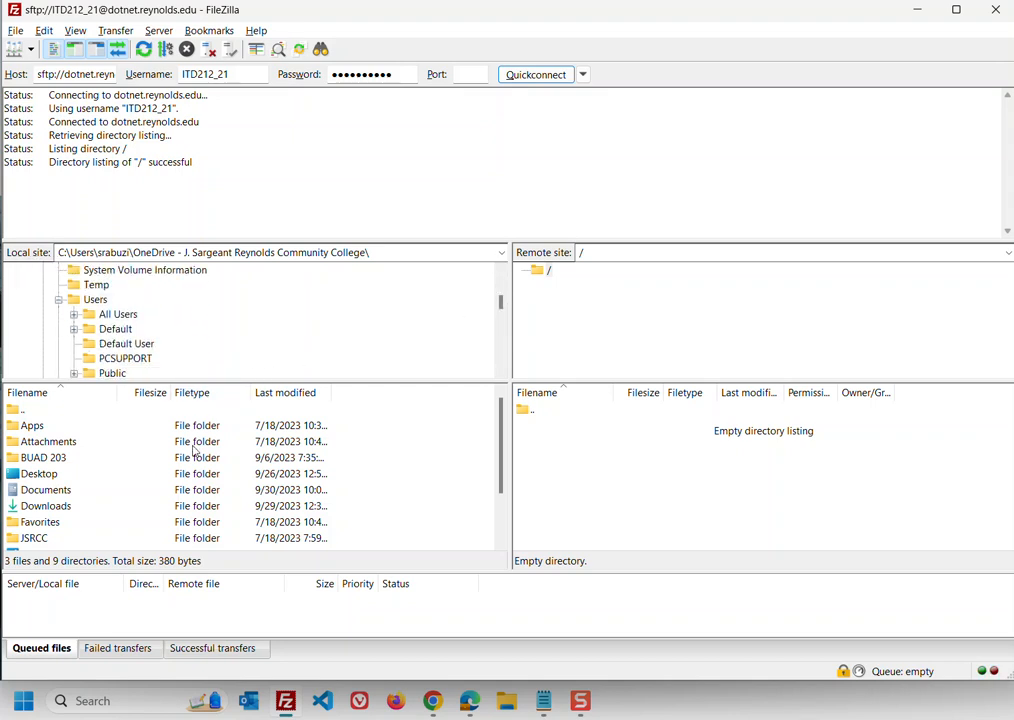
scroll(131, 473, "down", 2)
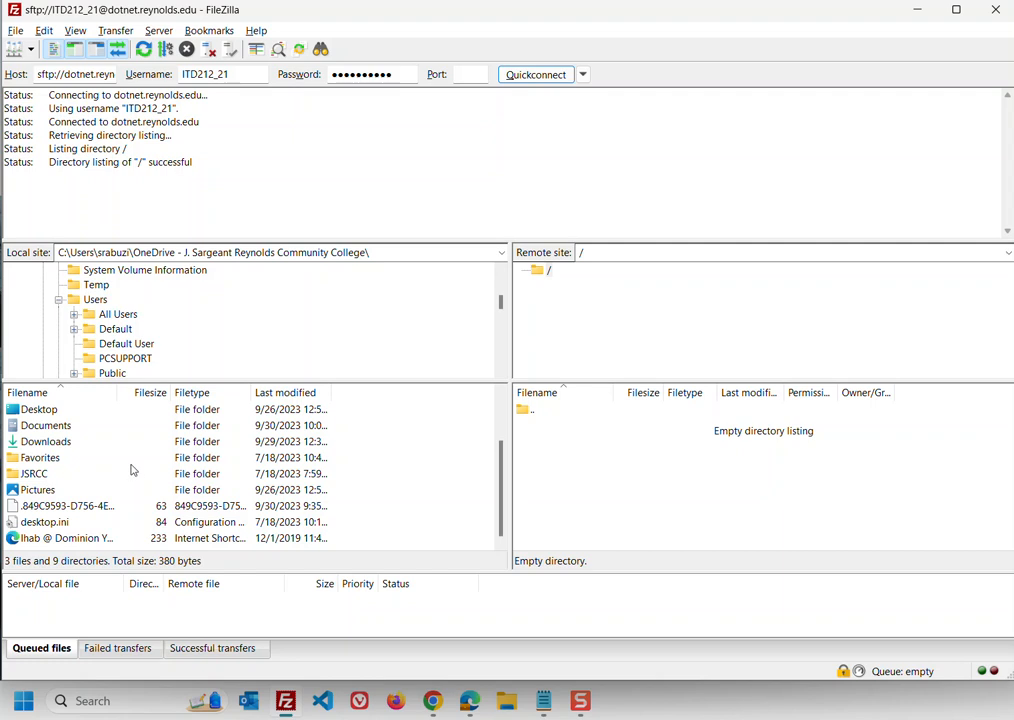
scroll(130, 472, "up", 3)
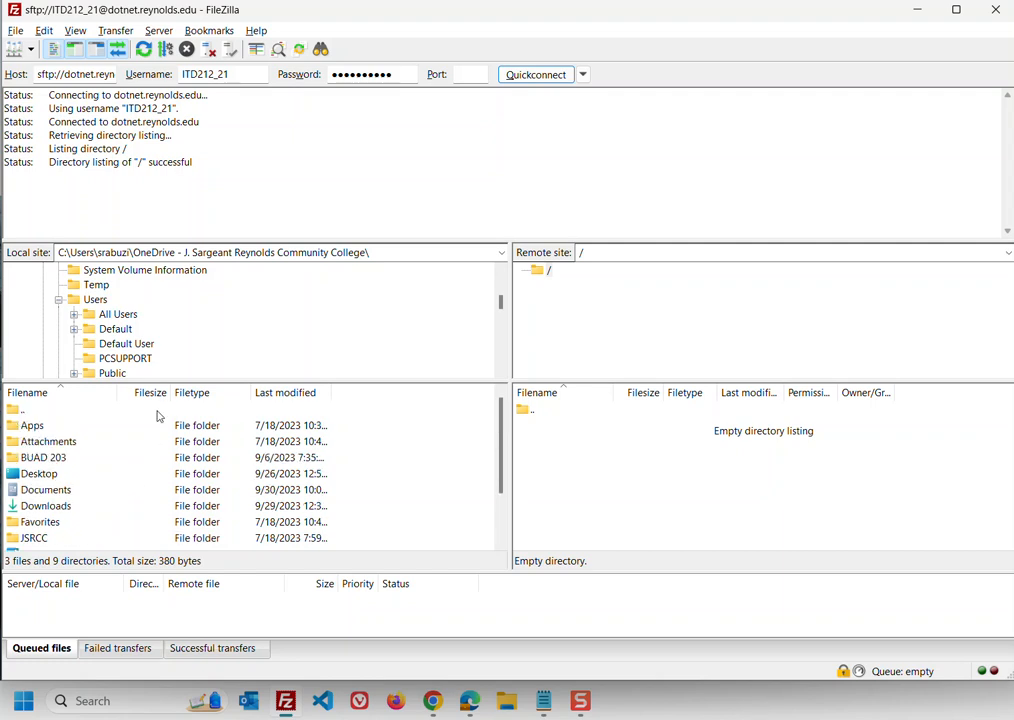
scroll(503, 300, "up", 2)
scroll(503, 295, "up", 2)
Step: Open the local Documents folder in the college OneDrive and expand its subfolders in the directory tree
left_click(97, 288)
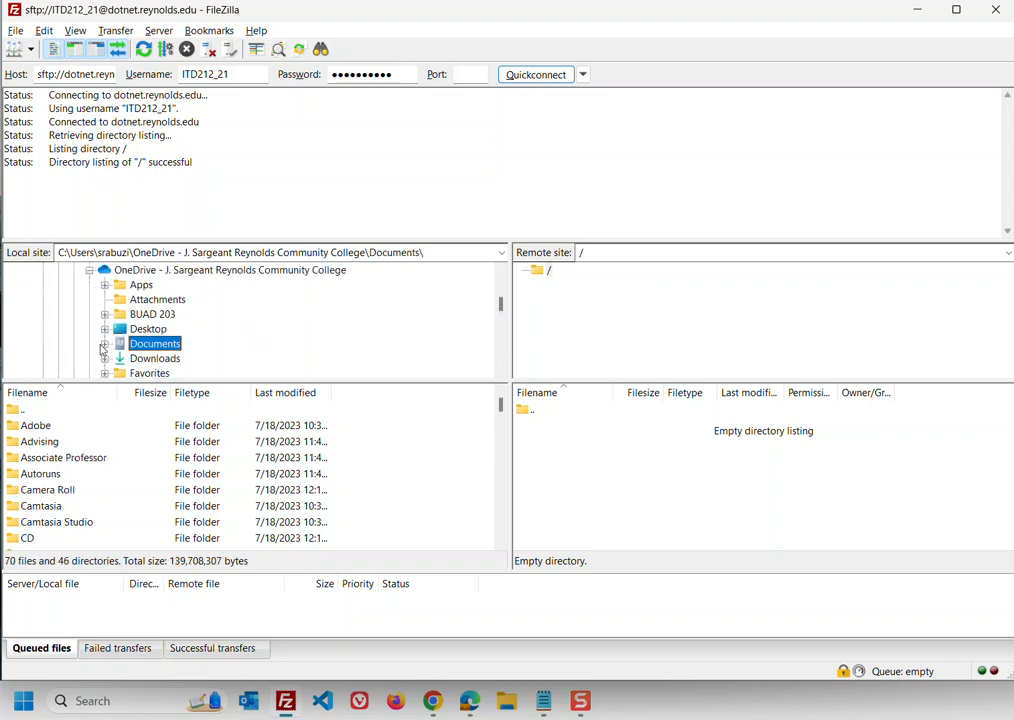
left_click(105, 344)
scroll(276, 335, "down", 1)
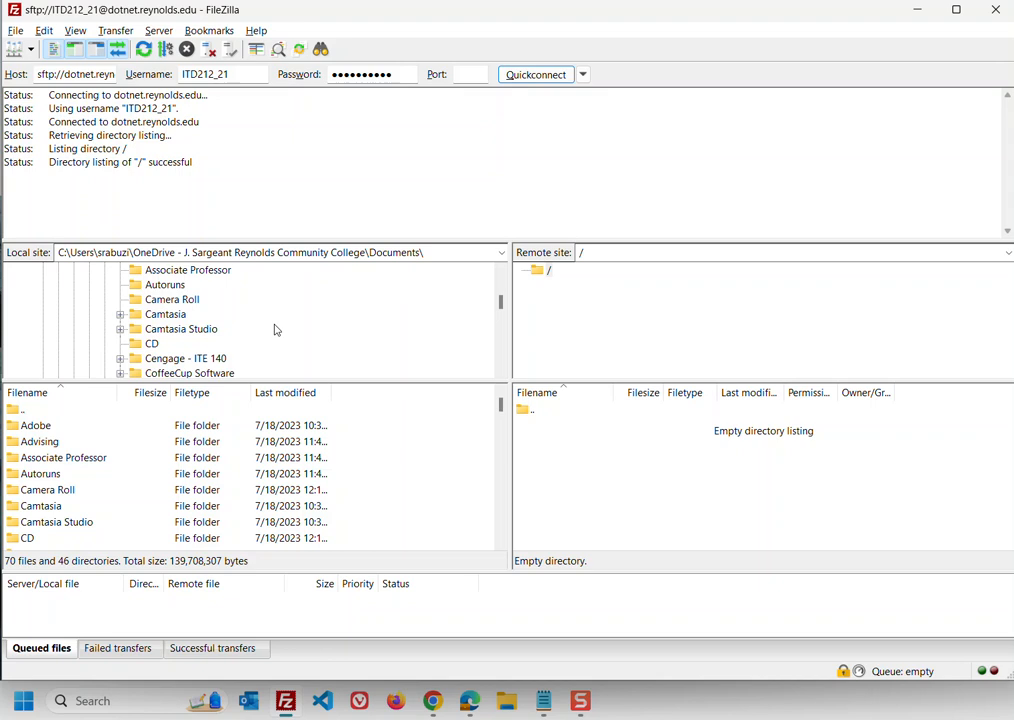
Step: Open the local ITD 110 folder inside Documents and select the best-of-reynolds.html file
scroll(276, 329, "down", 2)
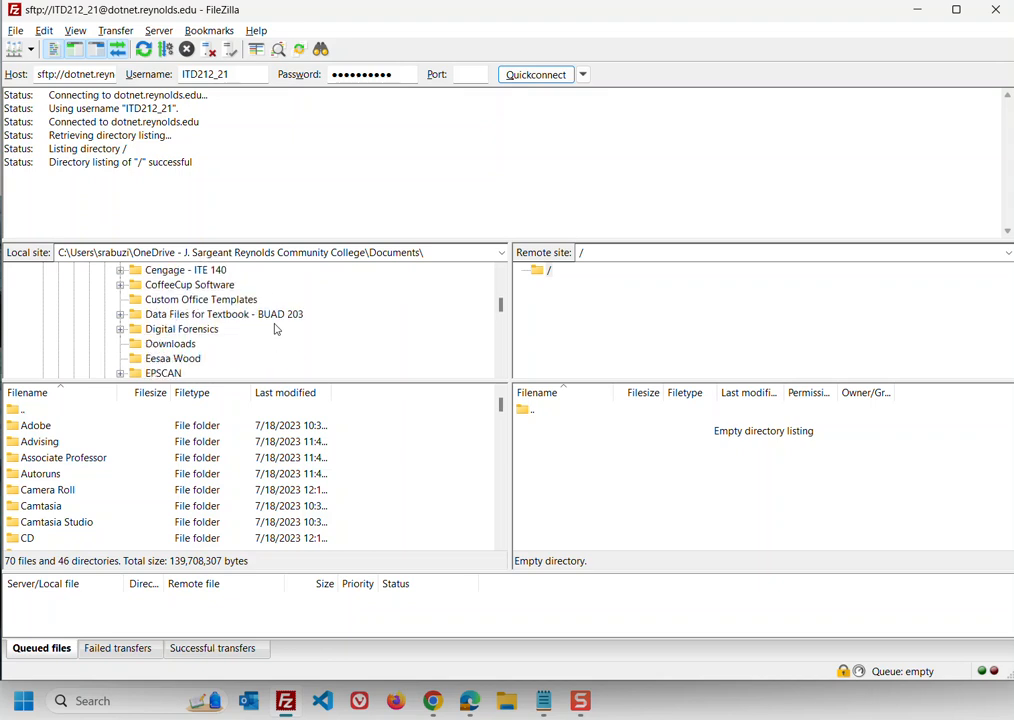
scroll(276, 329, "down", 1)
scroll(276, 329, "down", 2)
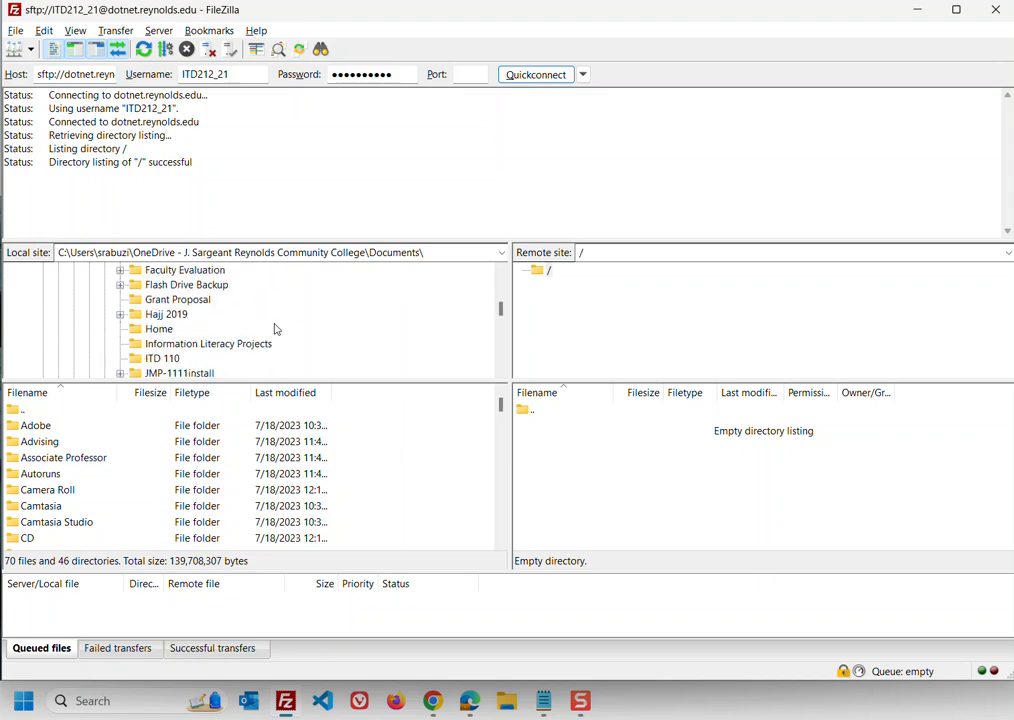
left_click(172, 361)
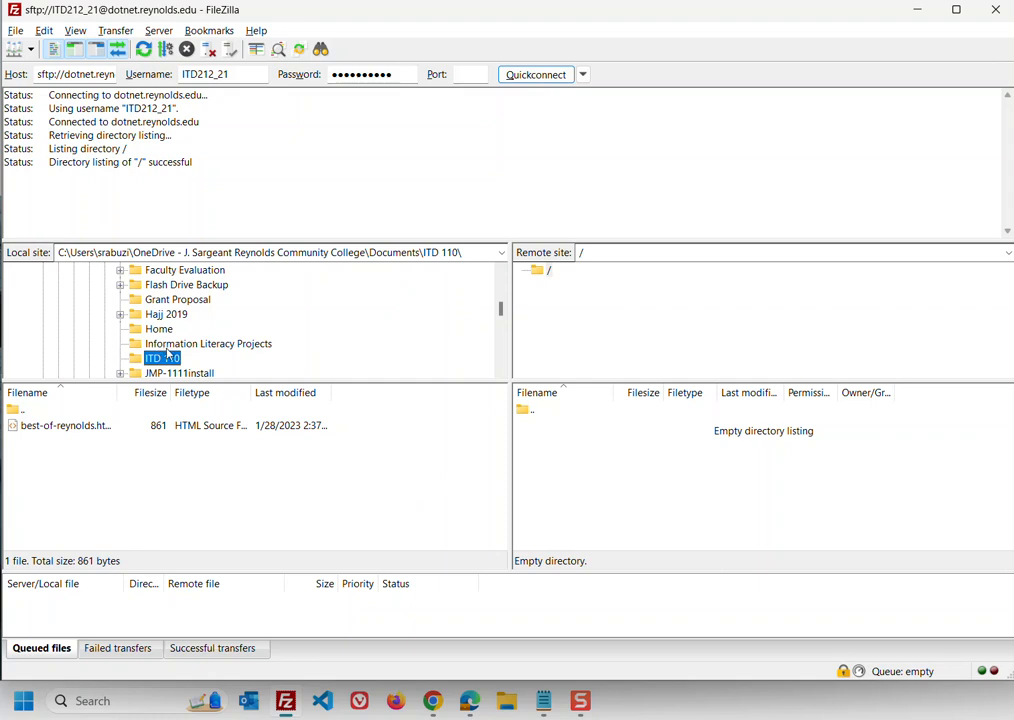
left_click(66, 430)
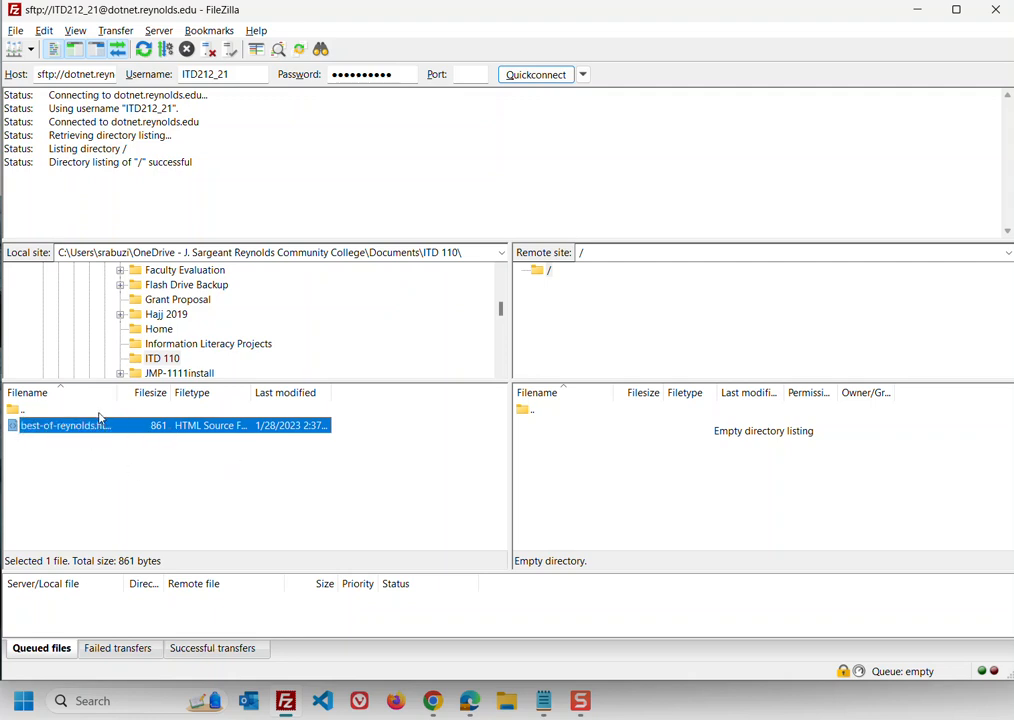
left_click(579, 294)
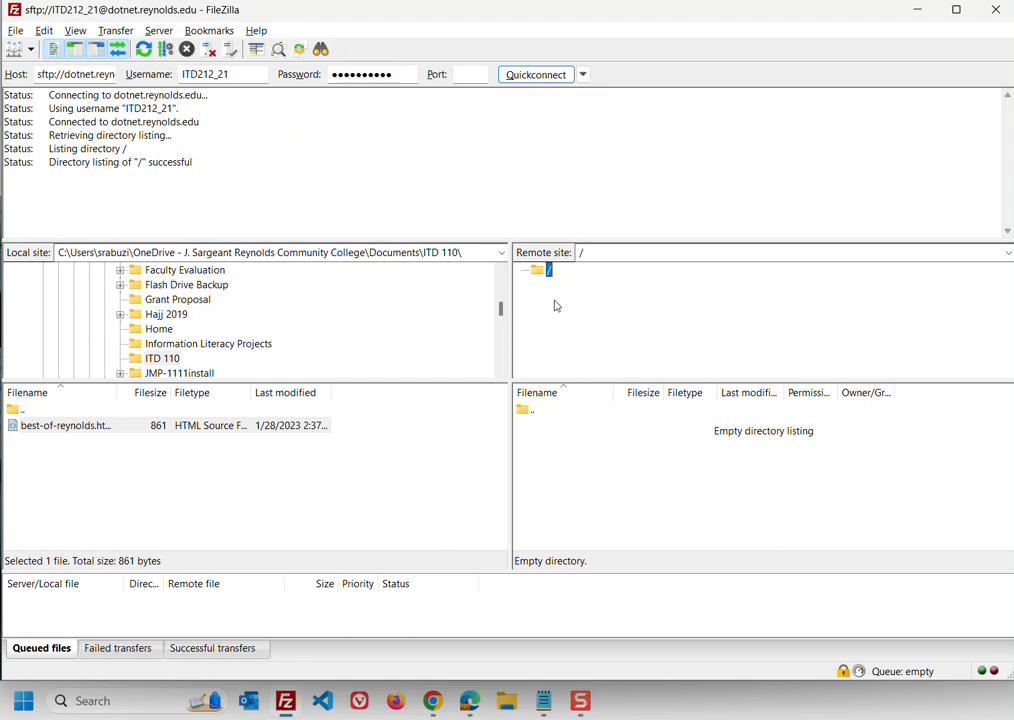
left_click(72, 427)
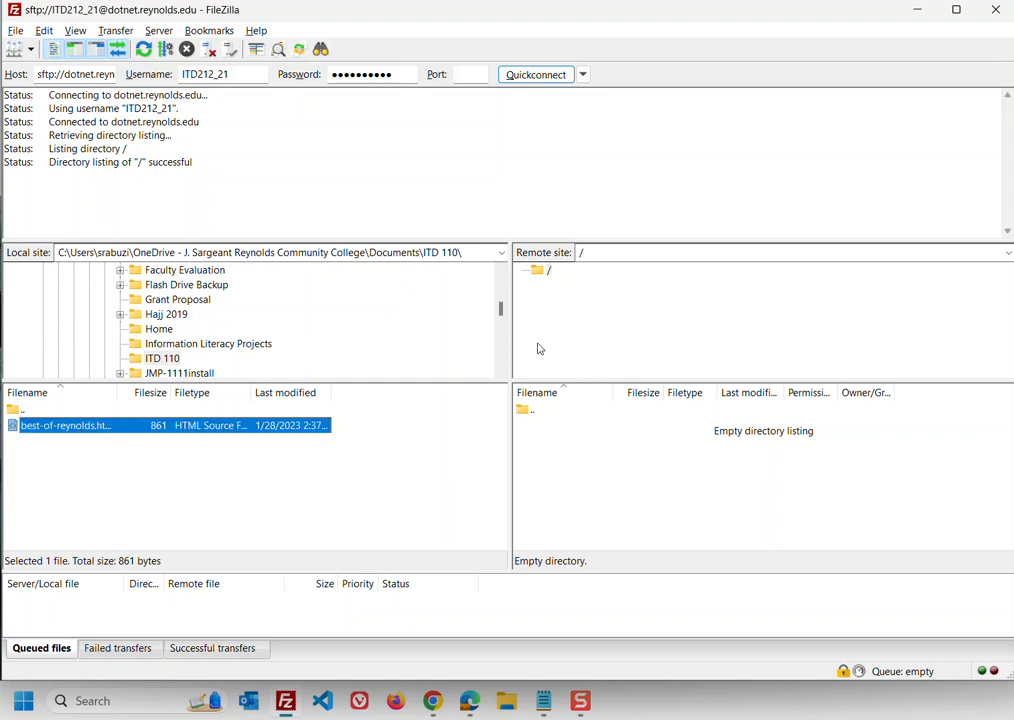
Step: Create a directory named my-website in the root of the remote site
right_click(567, 438)
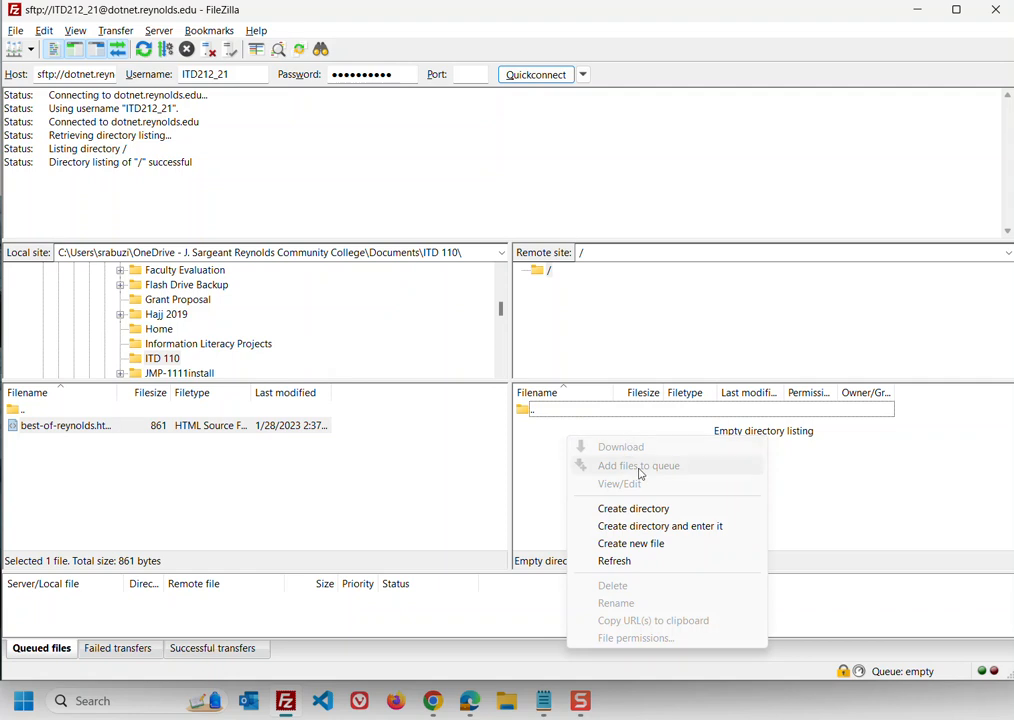
left_click(680, 511)
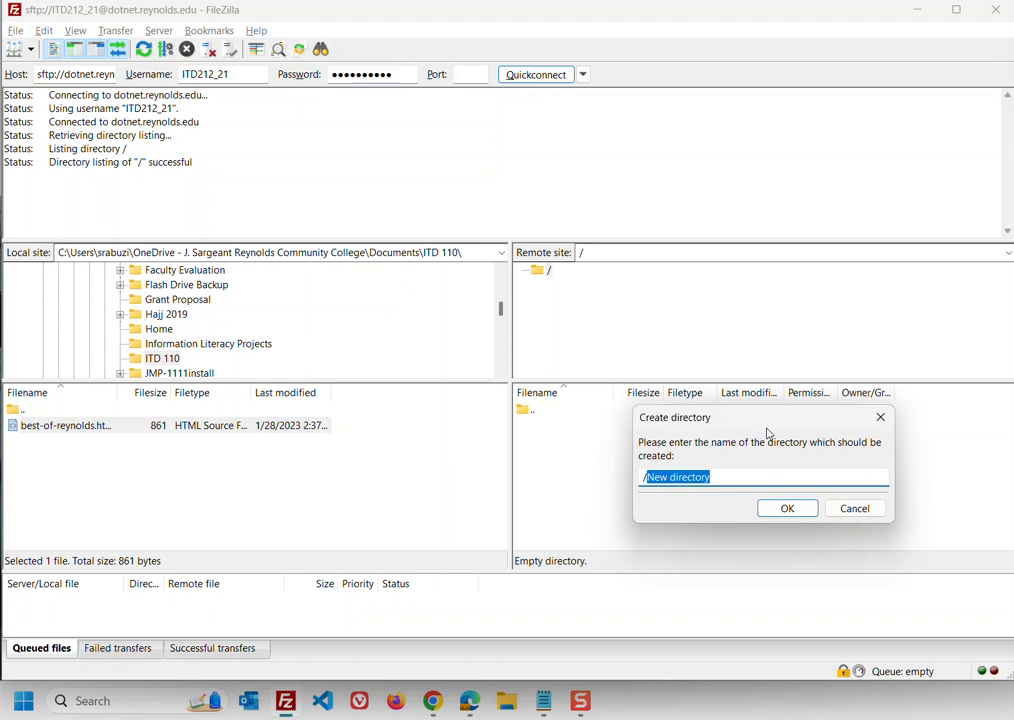
type("my-website")
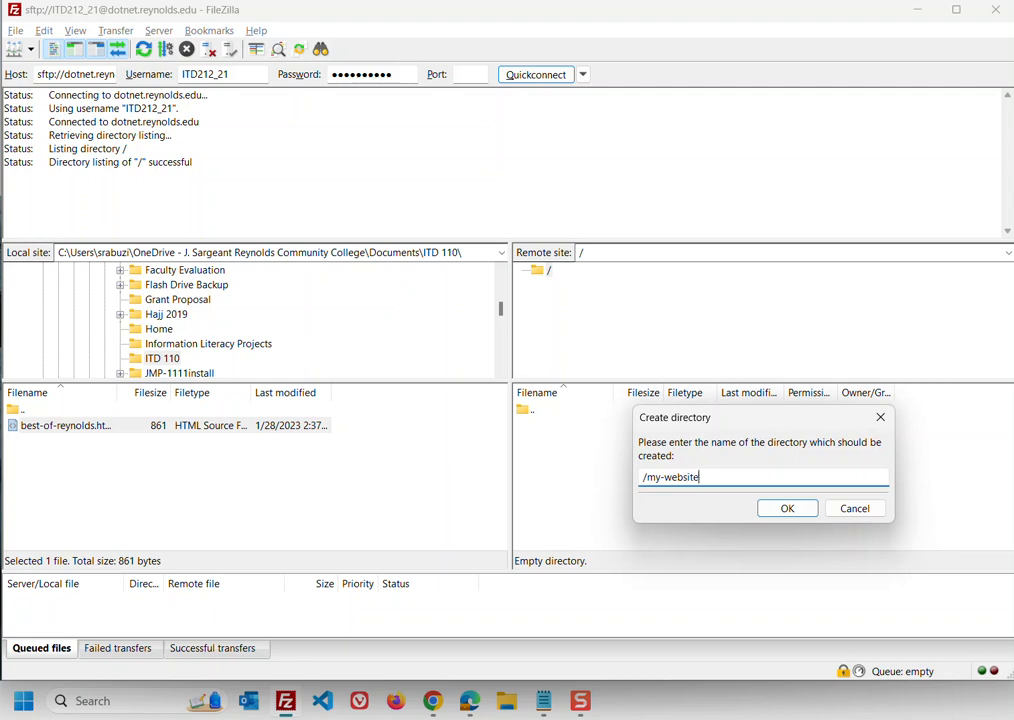
left_click(787, 509)
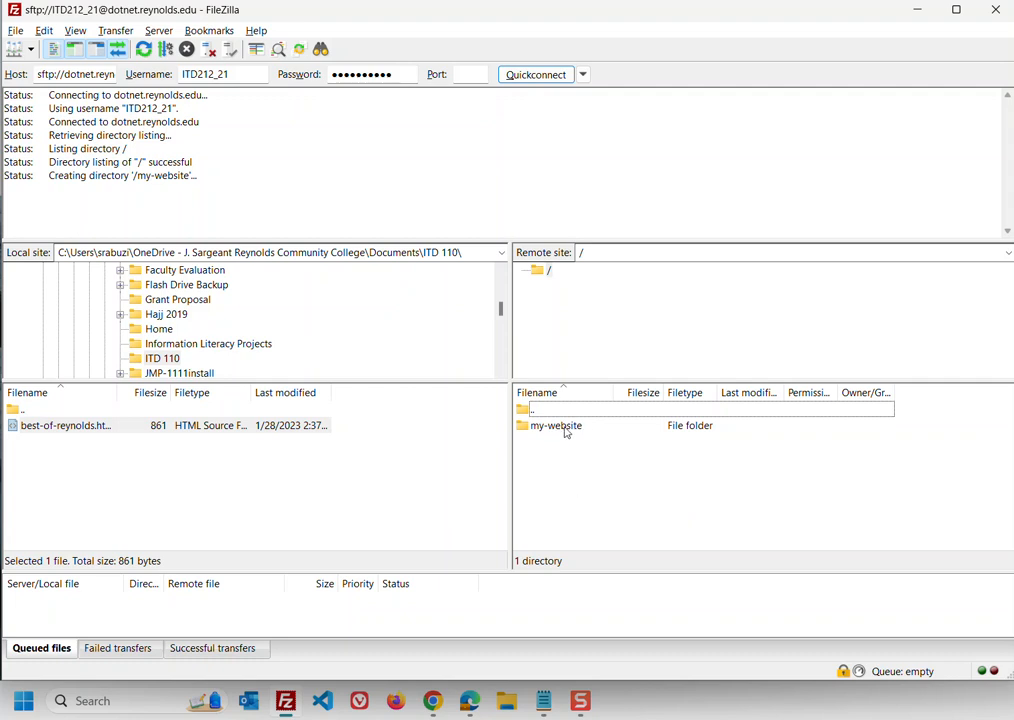
Step: Open the remote my-website directory and upload the local best-of-reynolds.html file into it
double_click(565, 428)
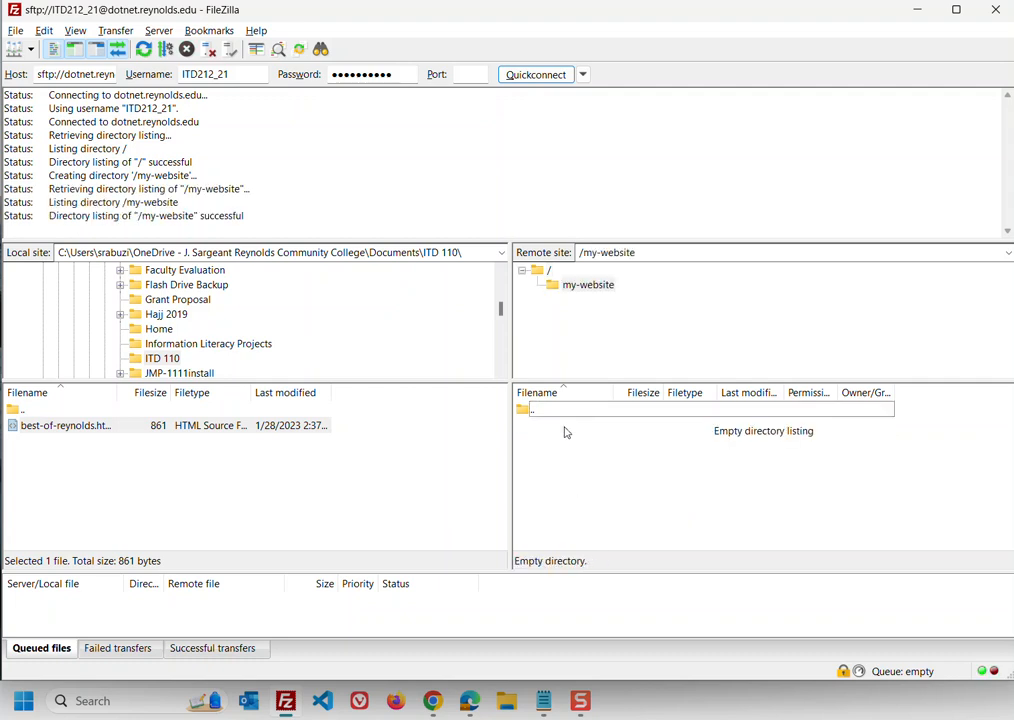
left_click_drag(50, 425, 595, 474)
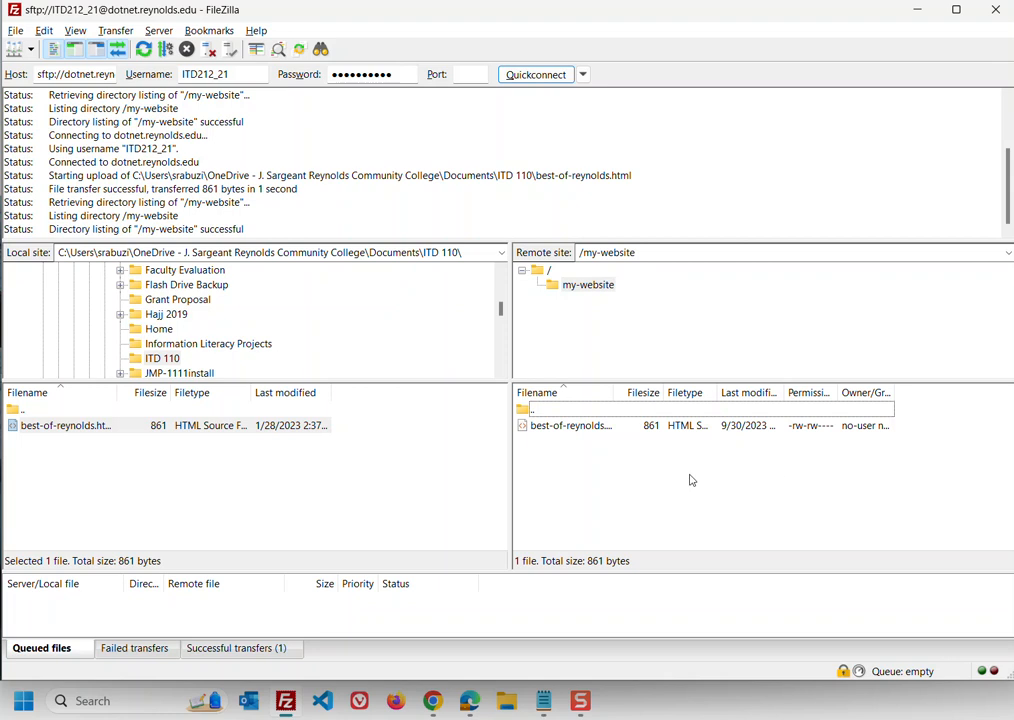
Step: Switch to Chrome and load the uploaded page by appending my-website/best-of-reynolds.html to the current site address
mouse_move(432, 700)
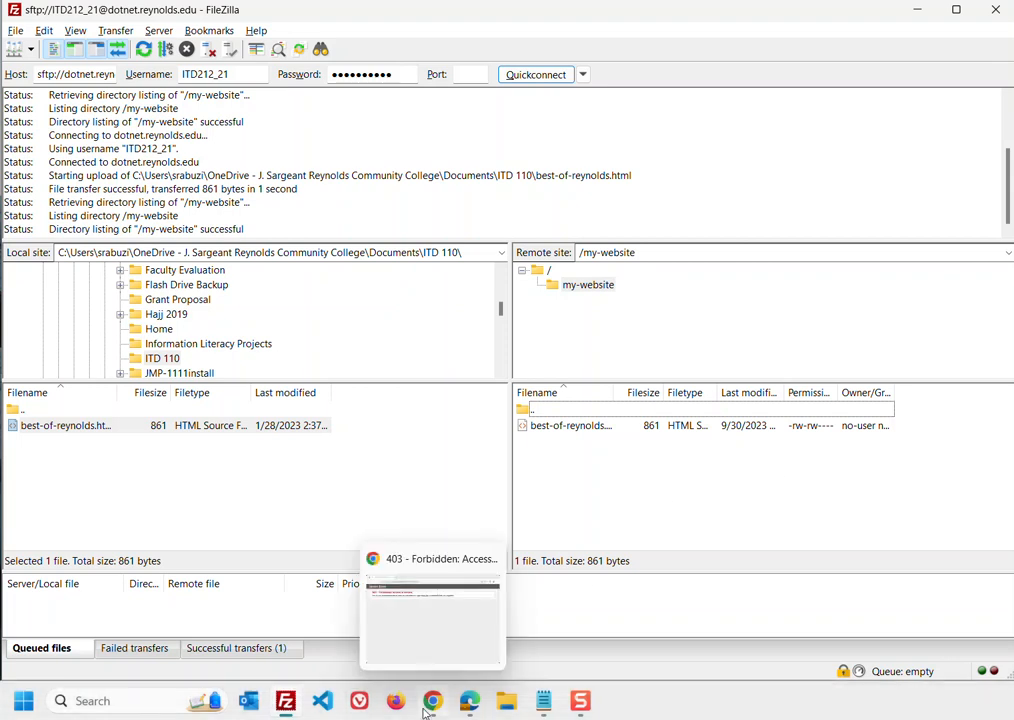
left_click(445, 618)
left_click(425, 50)
left_click(426, 50)
type("my")
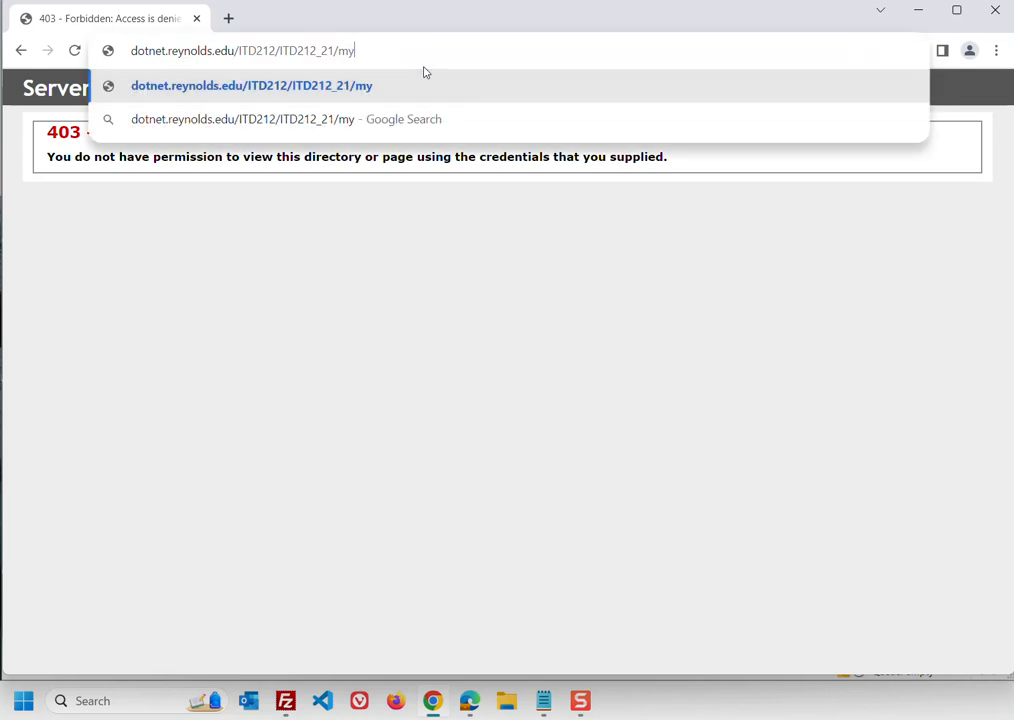
type("-website")
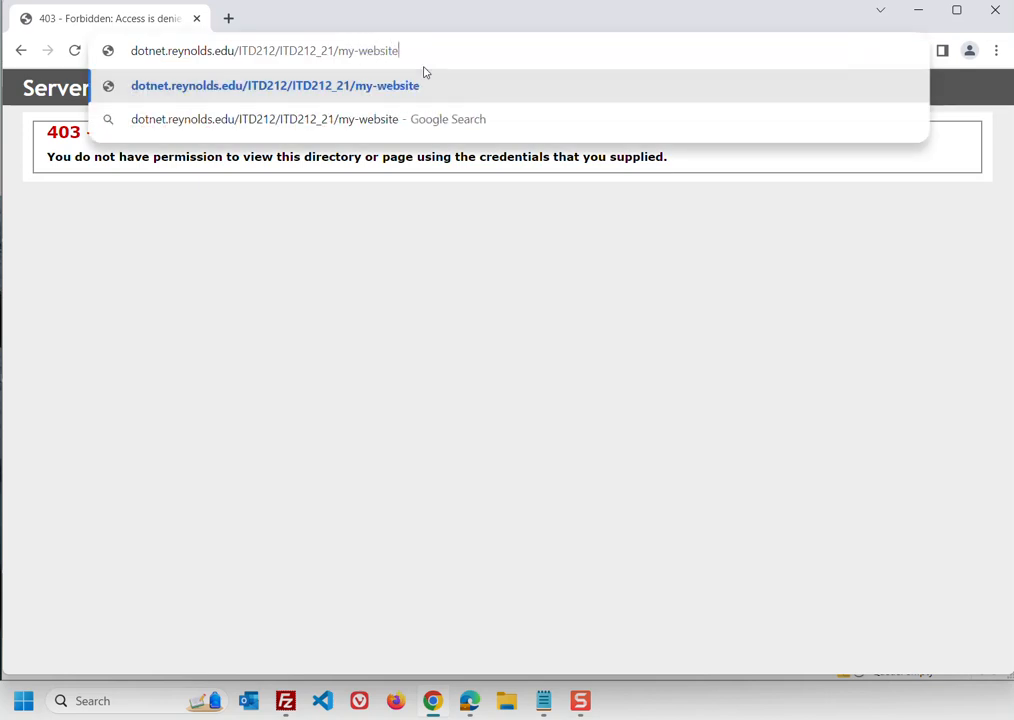
type("/")
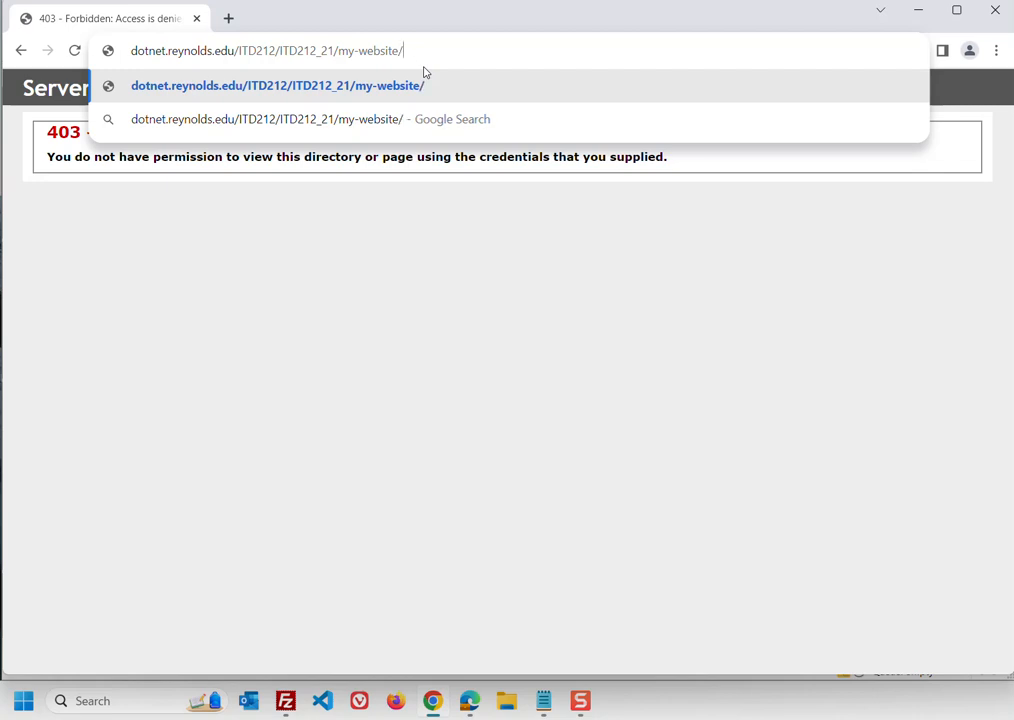
type("best")
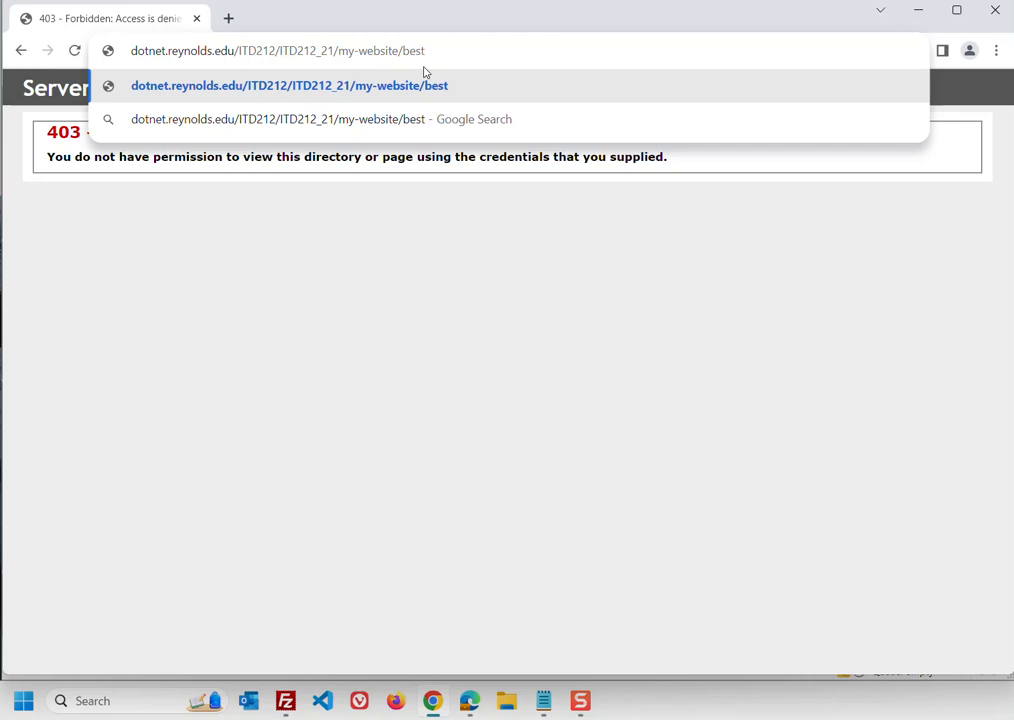
type("-of-")
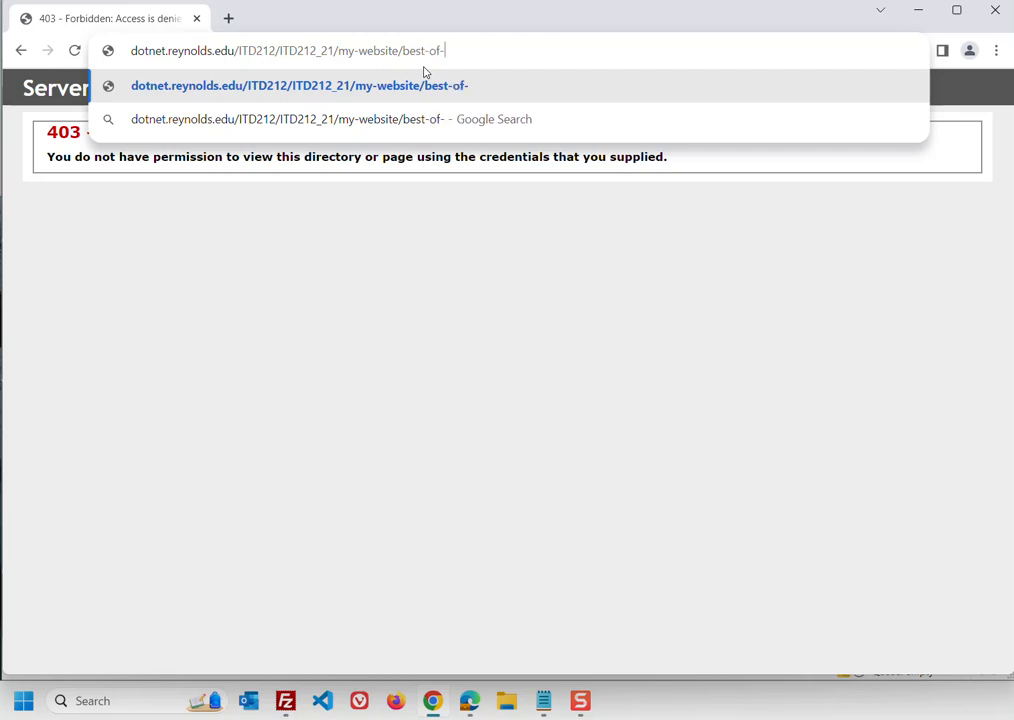
type("reynolds")
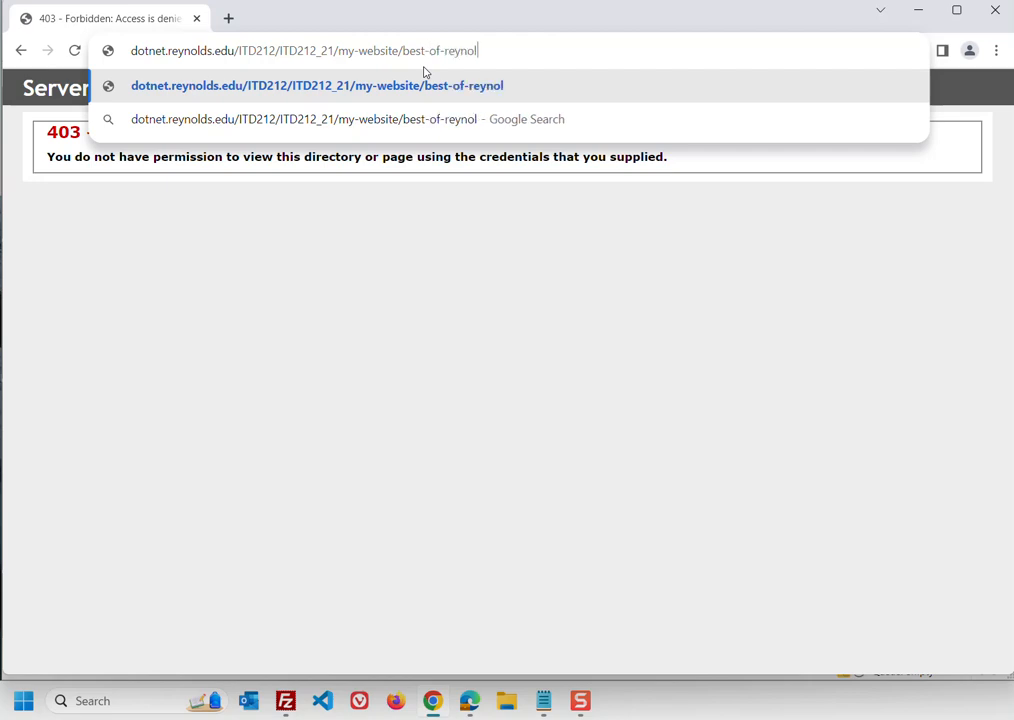
type(".htm")
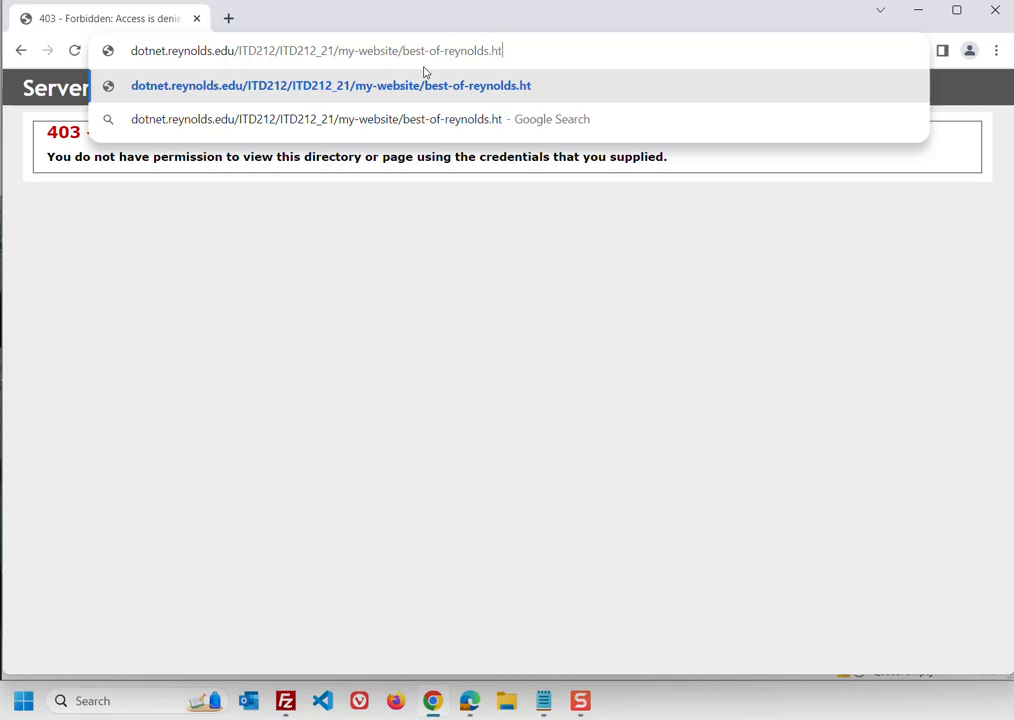
type("l")
key("Return")
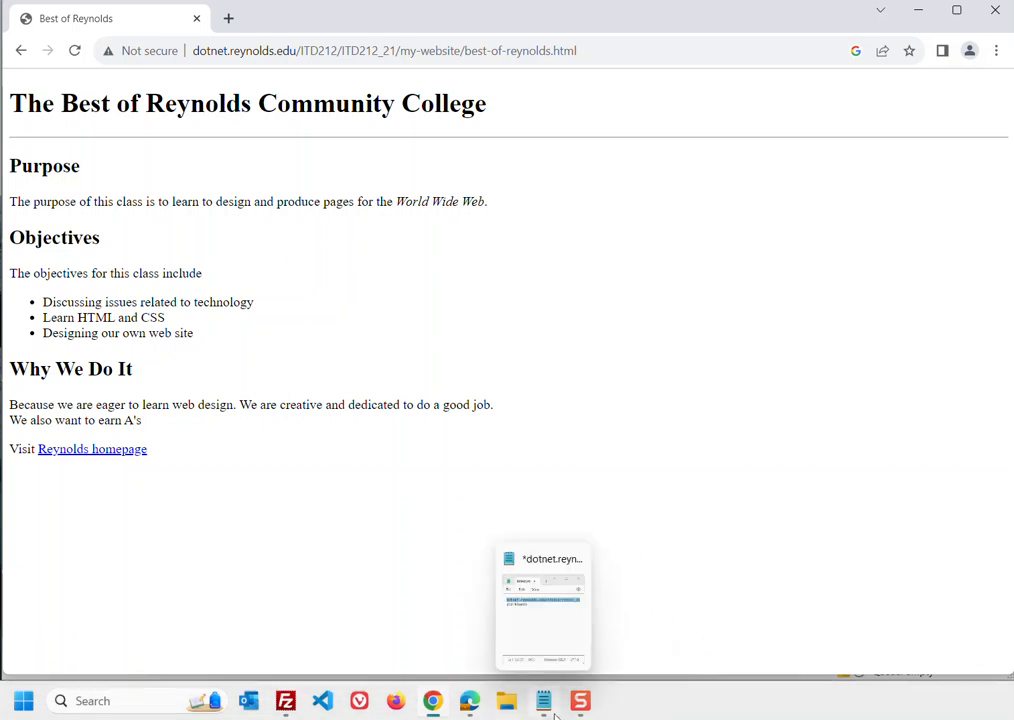
Step: Switch back to FileZilla from the published page in Chrome
mouse_move(586, 704)
mouse_move(292, 712)
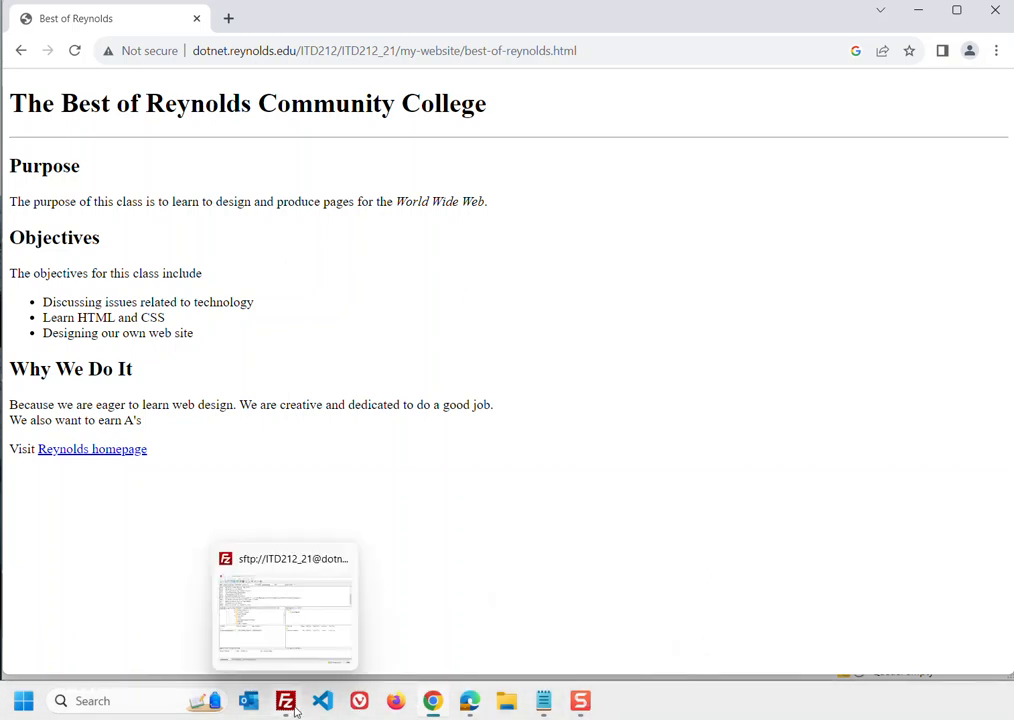
left_click(294, 607)
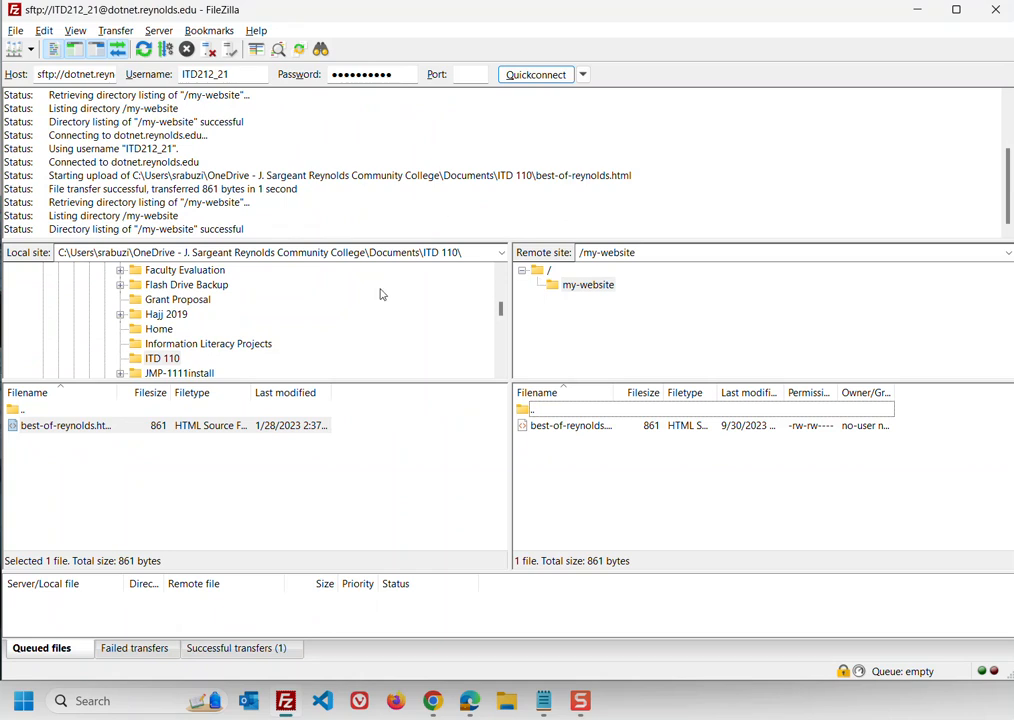